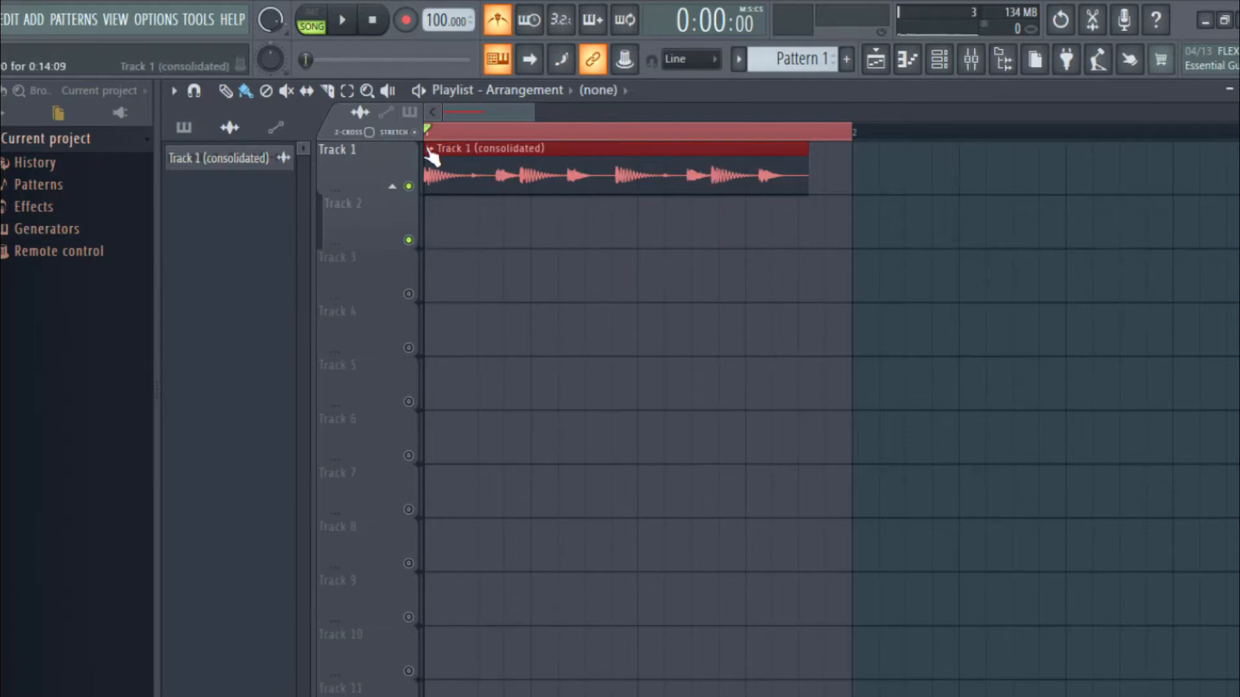
Play the drum loop in the playlist with the metronome on, then stop playback.
left_click(496, 27)
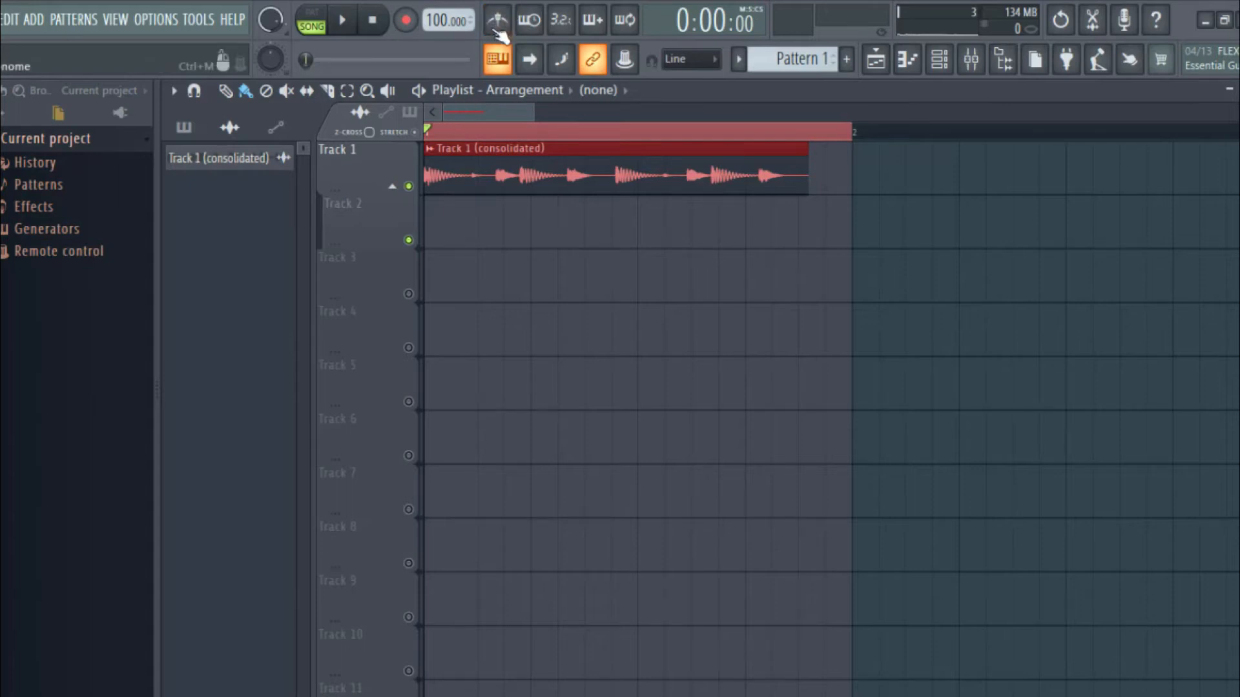
left_click(497, 22)
key("space")
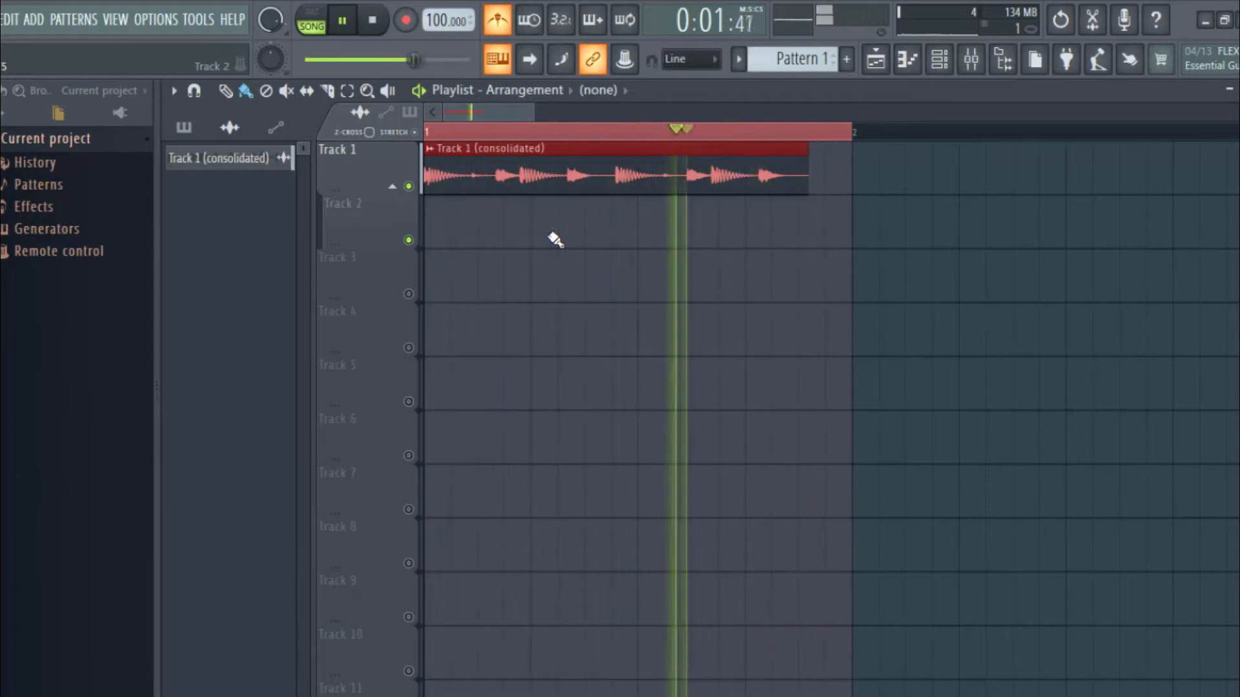
key("space")
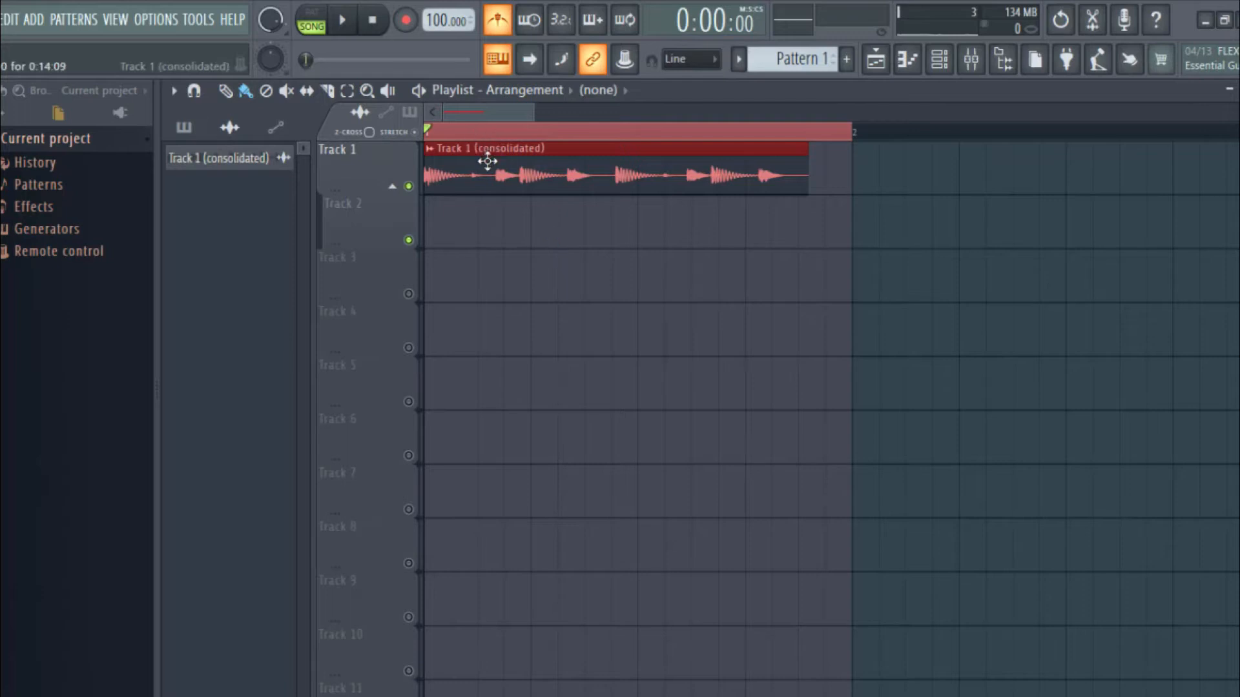
Open the Track 1 (consolidated) clip's channel settings and load its sample into the Newtime time warper.
right_click(433, 155)
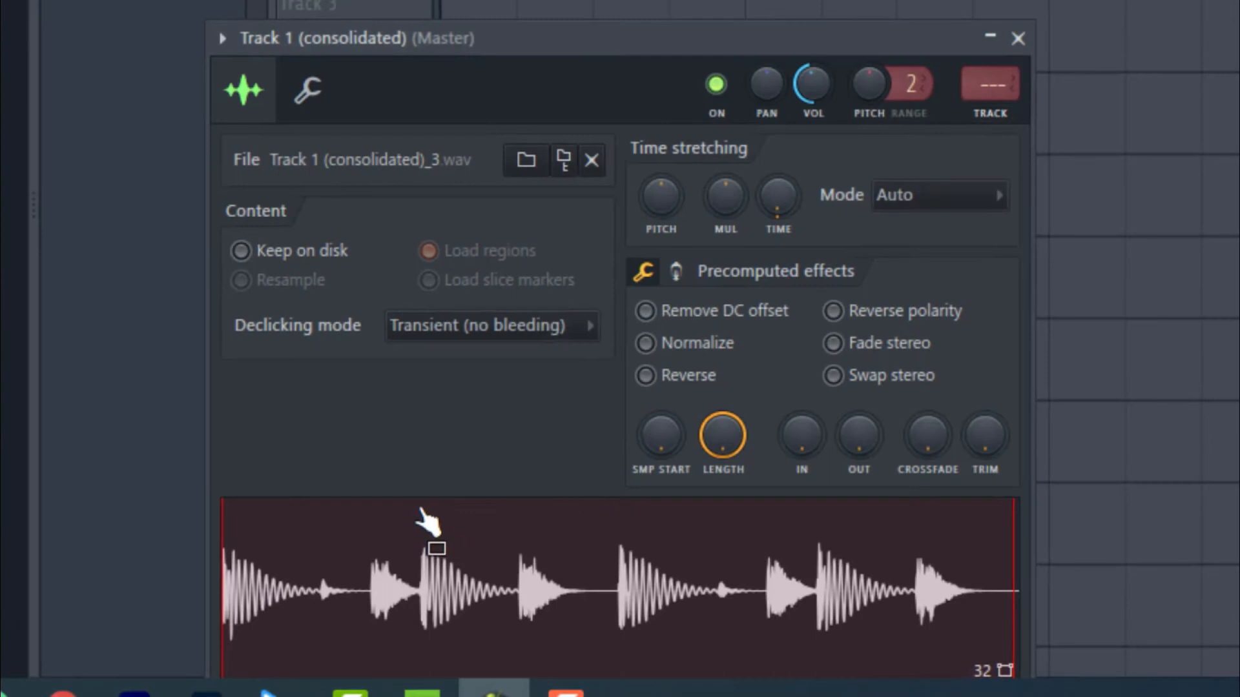
right_click(406, 507)
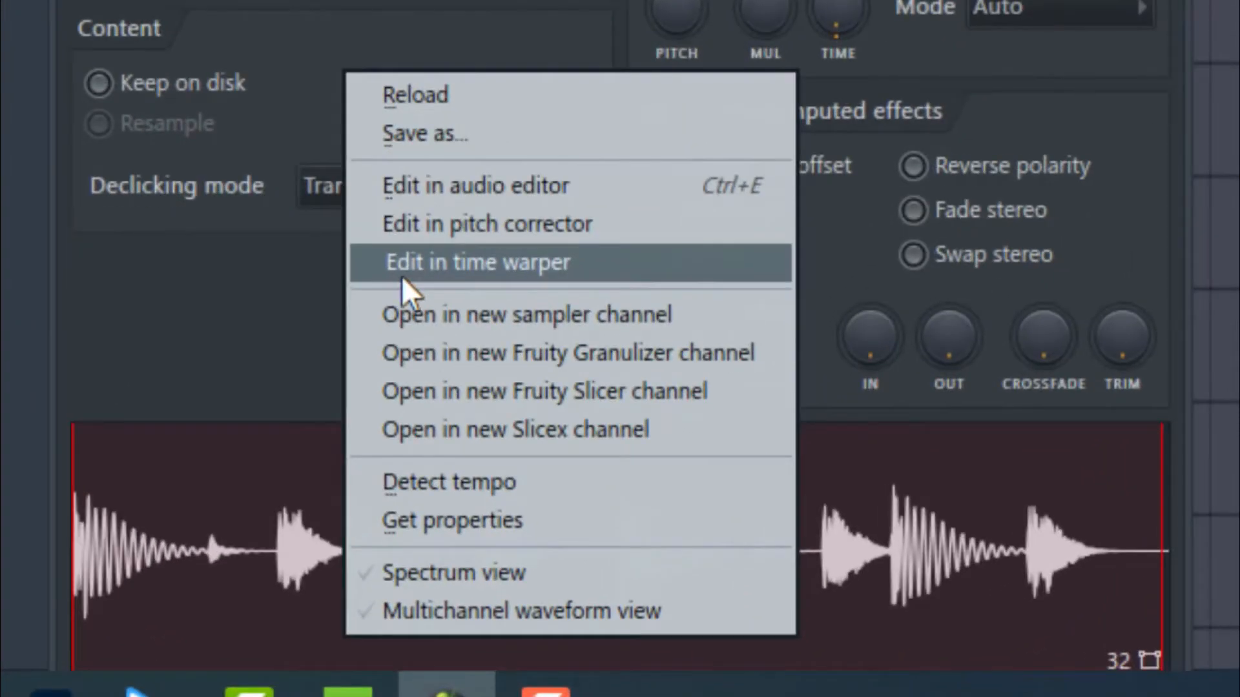
left_click(460, 277)
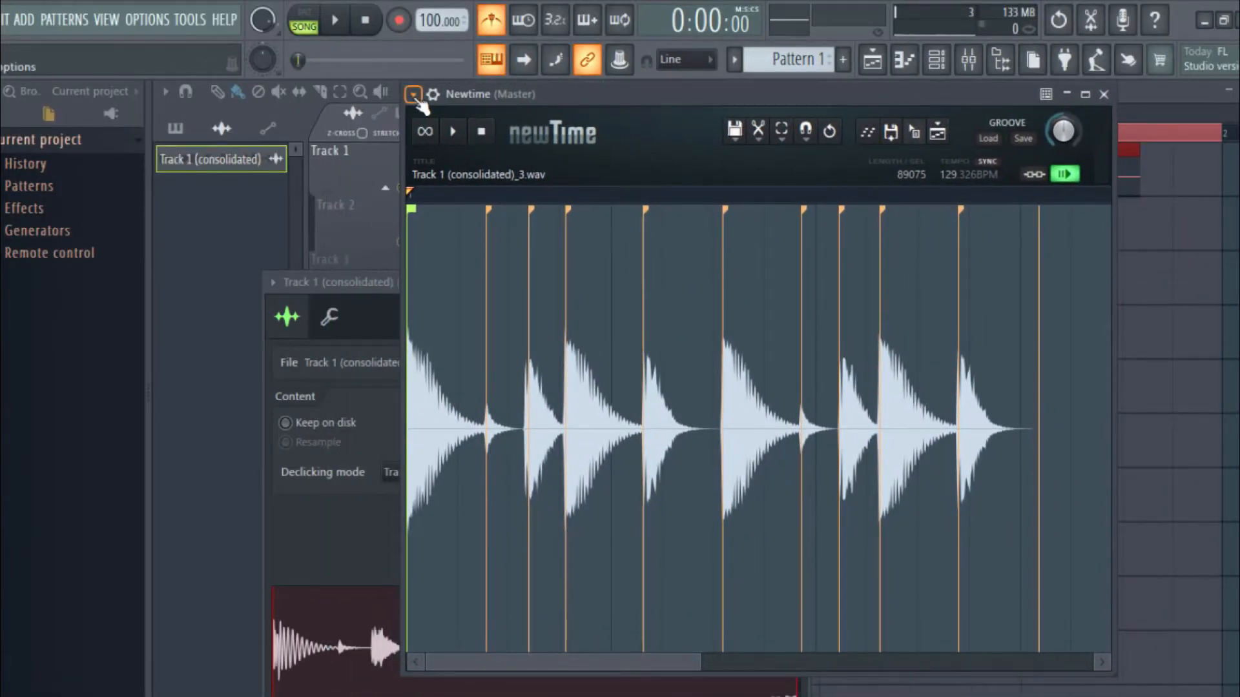
Make the Newtime window detached and move it lower over the playlist.
left_click(413, 96)
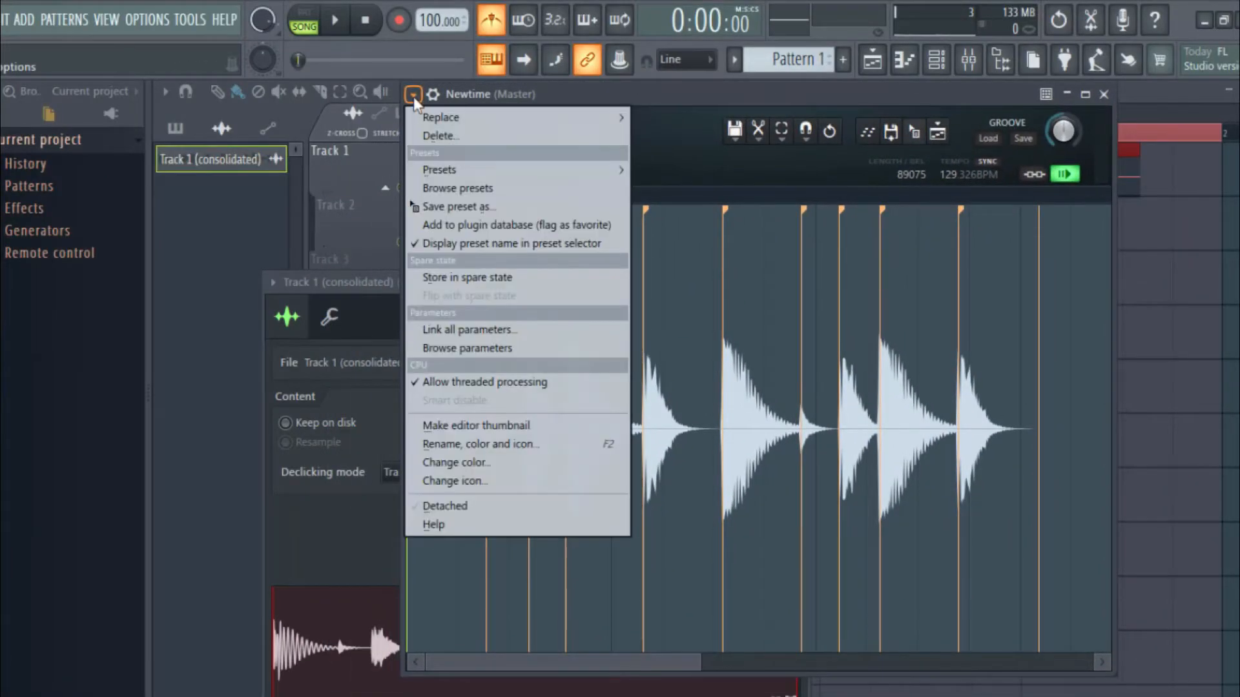
left_click(436, 507)
left_click(239, 354)
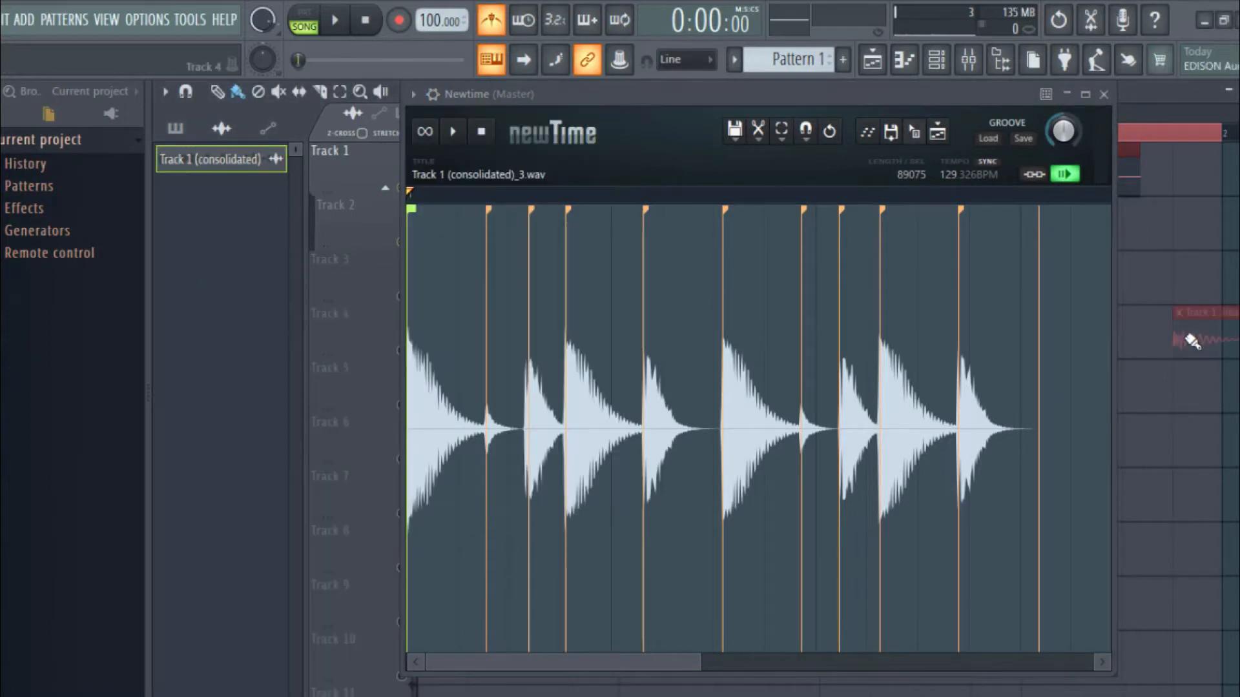
left_click_drag(676, 96, 698, 123)
left_click_drag(895, 121, 883, 161)
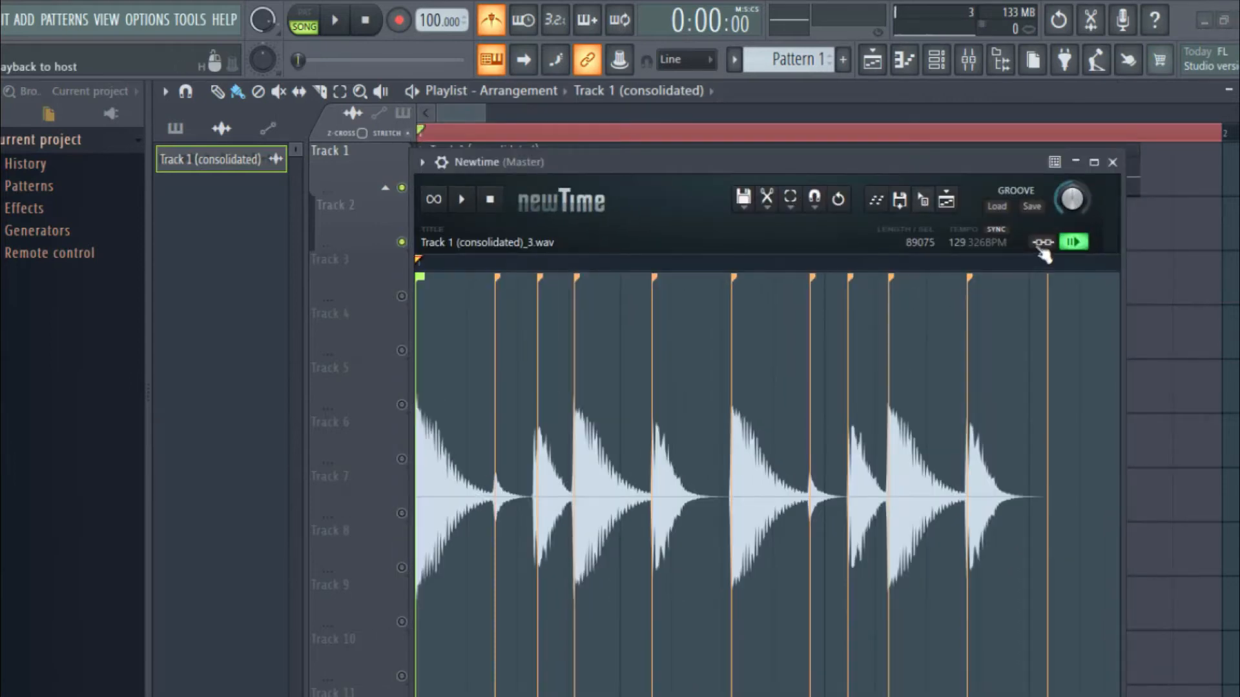
Play the original loop with Newtime's playback synced to the host, then stop and turn the sync off.
left_click(1044, 252)
left_click_drag(851, 157, 847, 180)
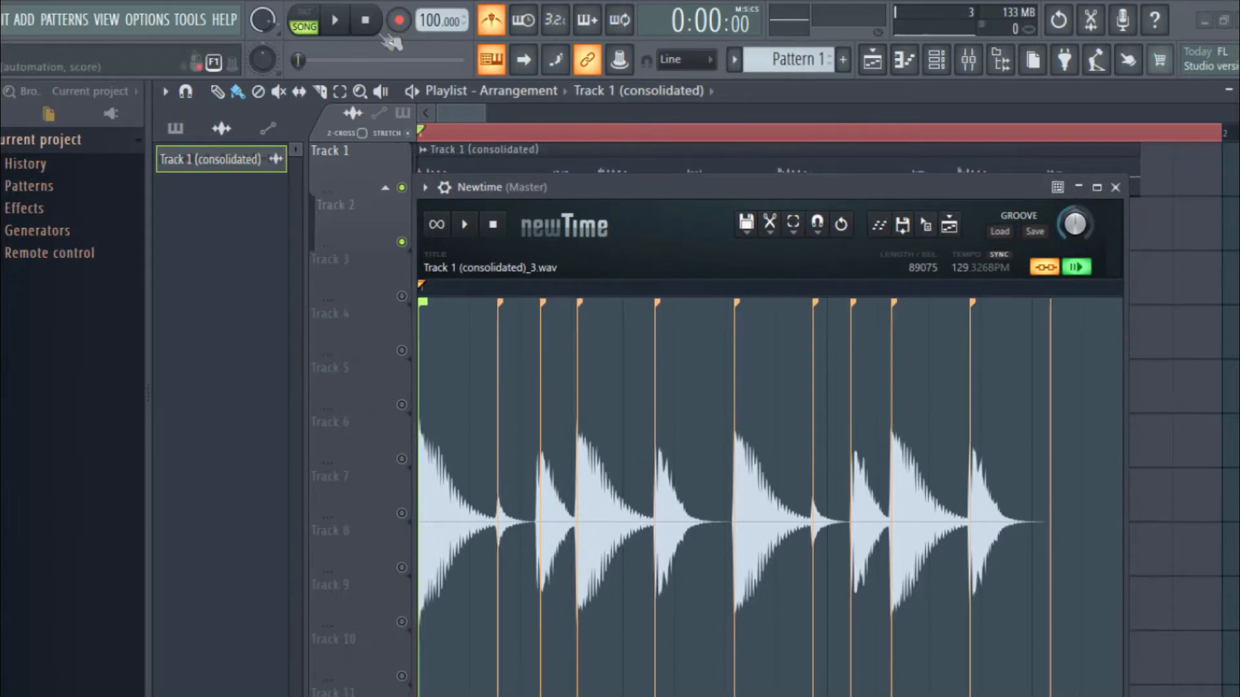
left_click_drag(586, 188, 583, 248)
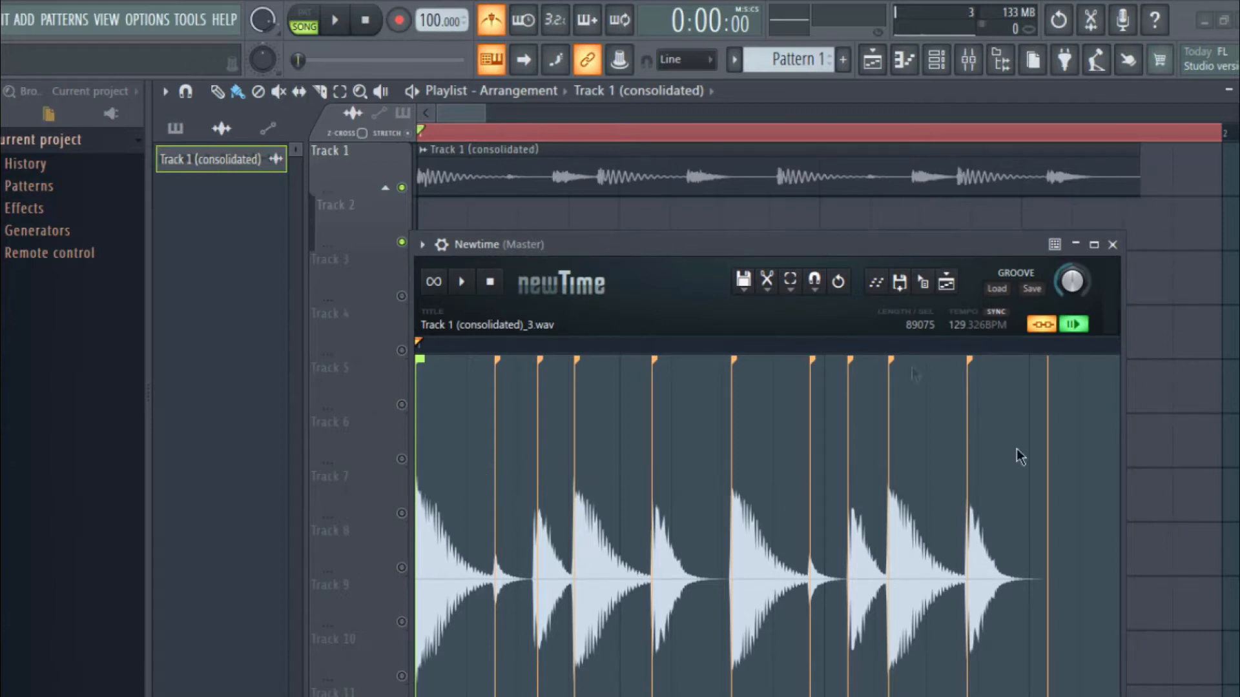
key("space")
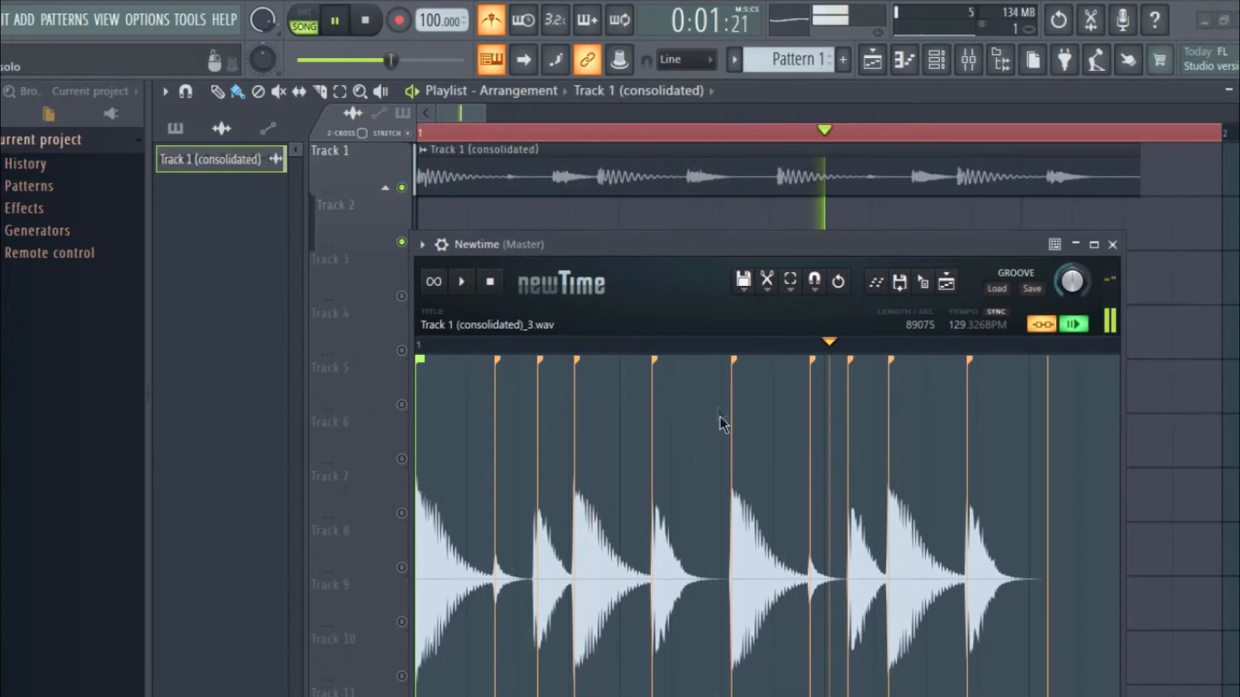
left_click(334, 26)
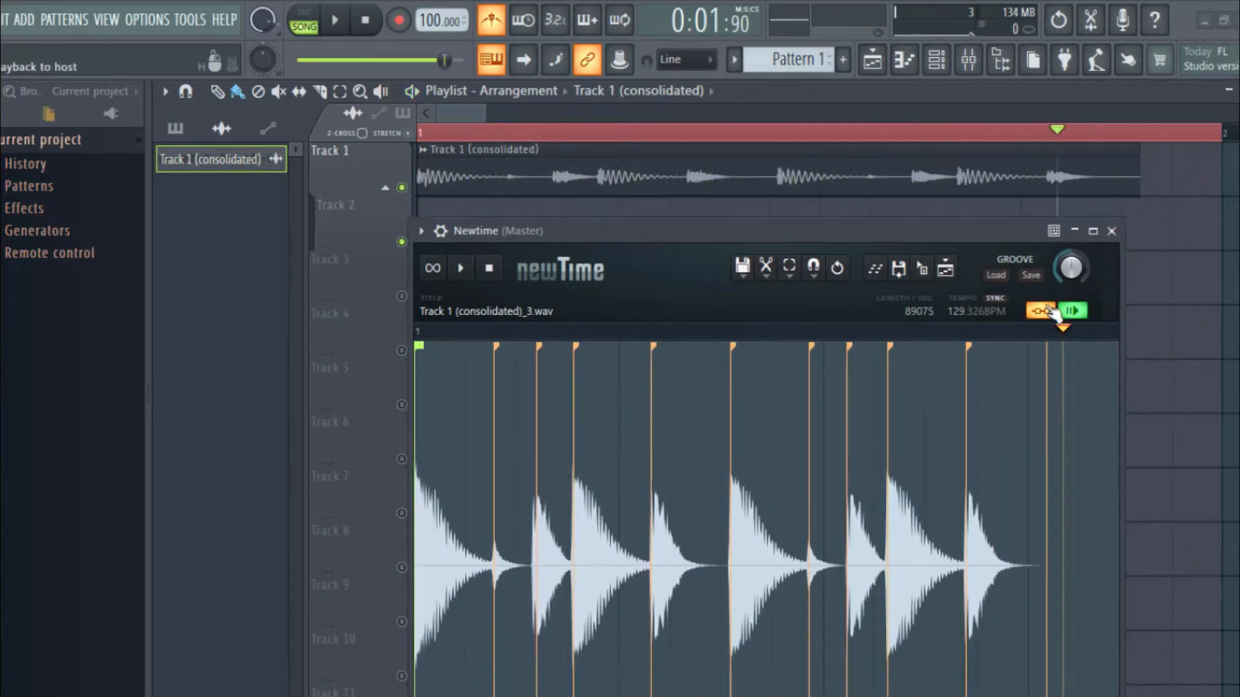
left_click(1045, 314)
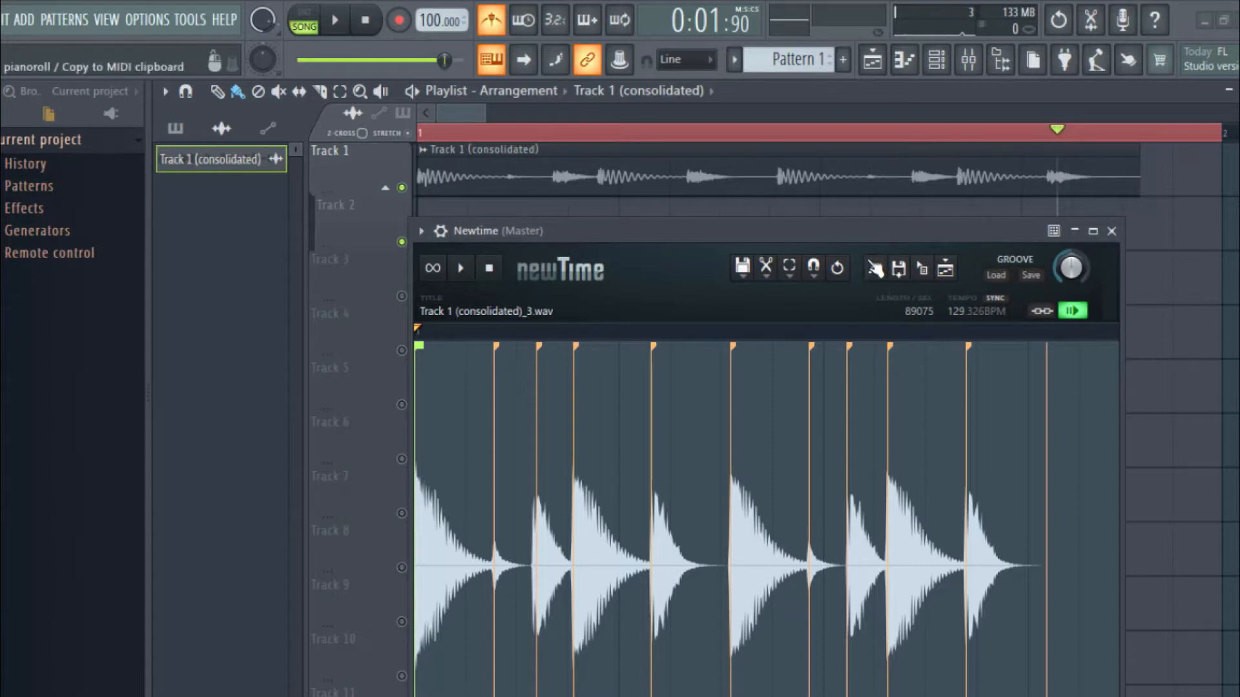
Set the global snap to 1/4 step and Newtime's snap to 1/4 beat.
left_click_drag(852, 238, 870, 210)
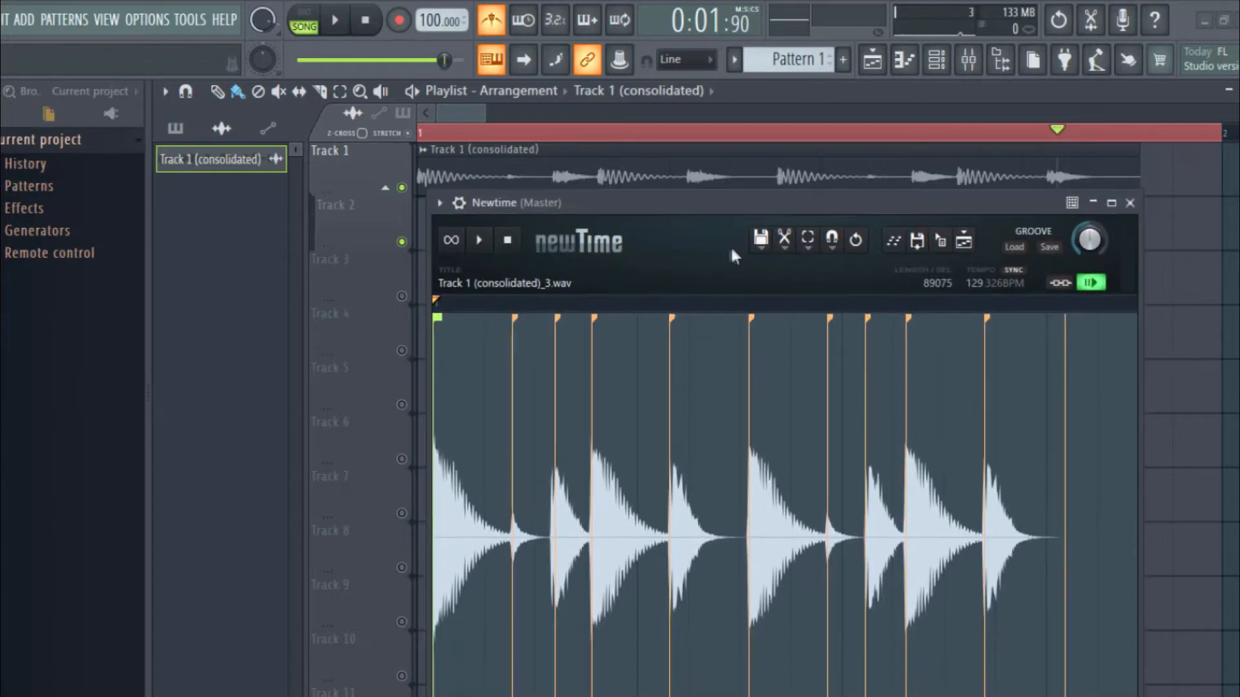
left_click(831, 250)
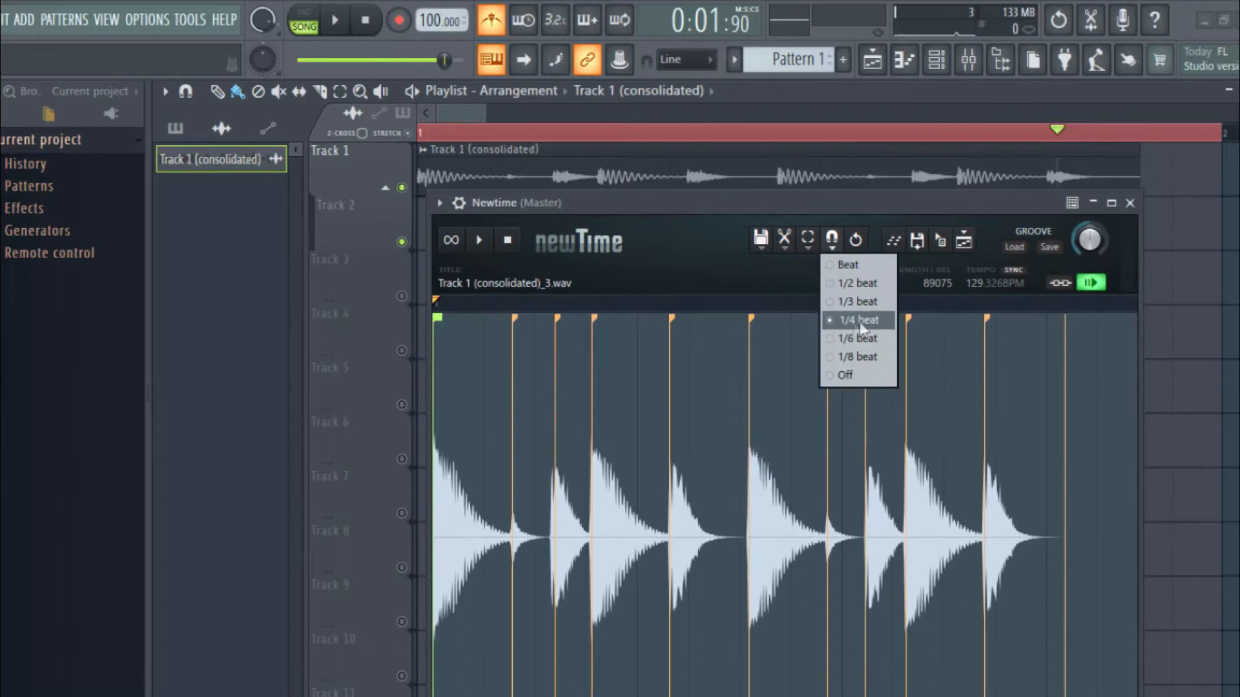
left_click(686, 59)
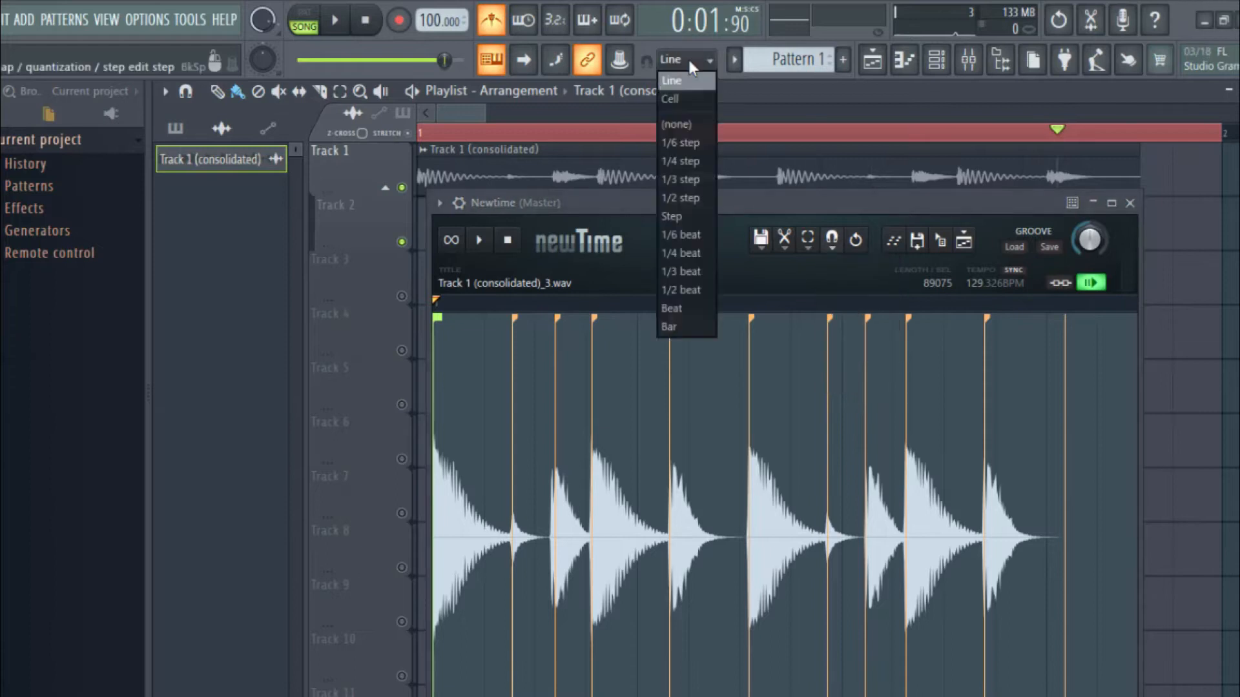
left_click(678, 161)
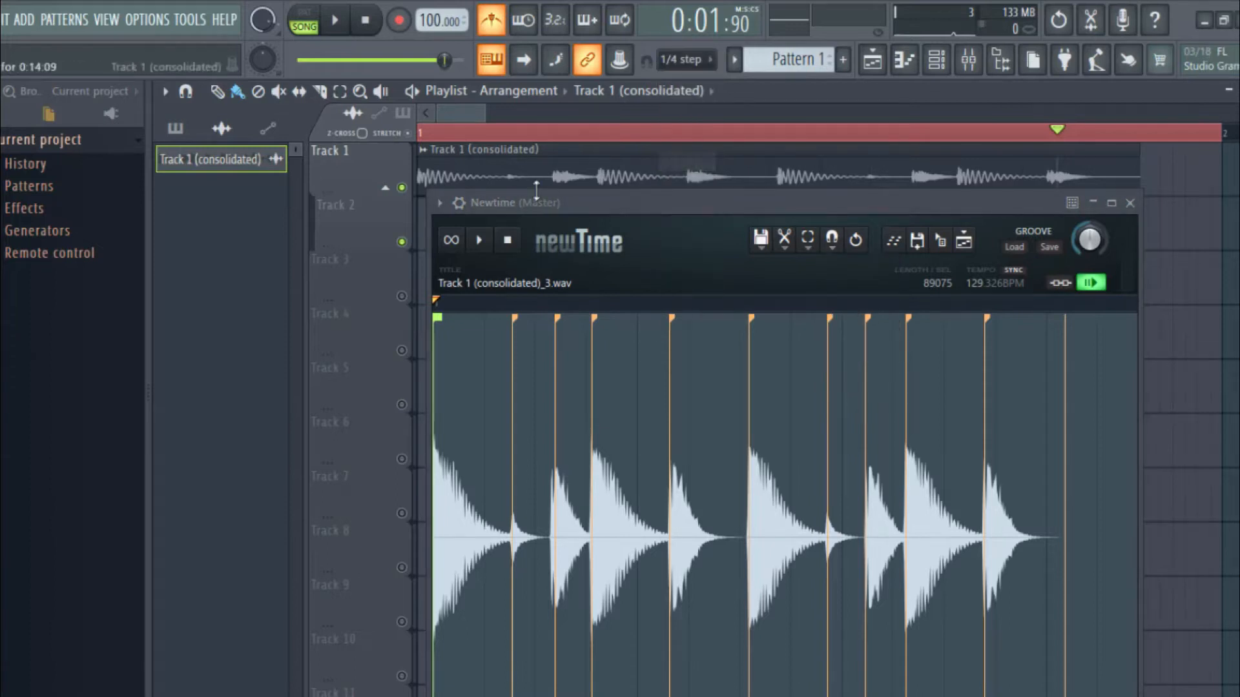
left_click(691, 60)
left_click(694, 161)
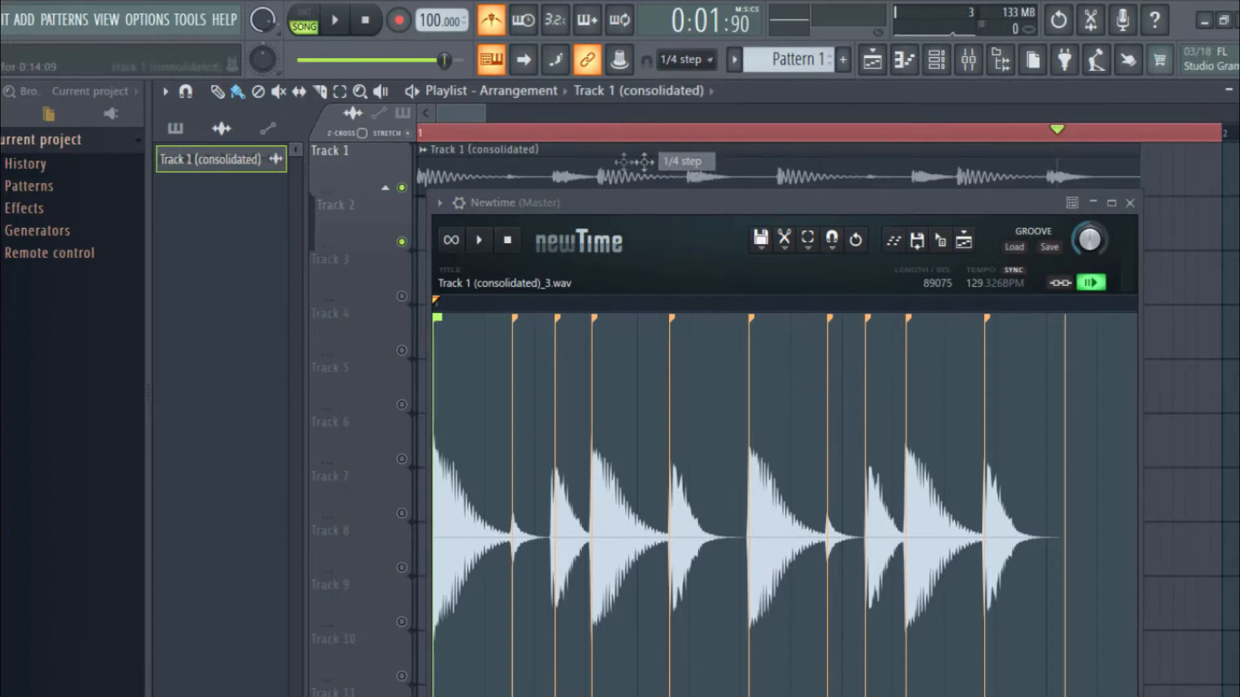
left_click(831, 240)
left_click(844, 322)
Switch Newtime's marker detection to Tempo.
left_click_drag(814, 262, 838, 183)
left_click(809, 169)
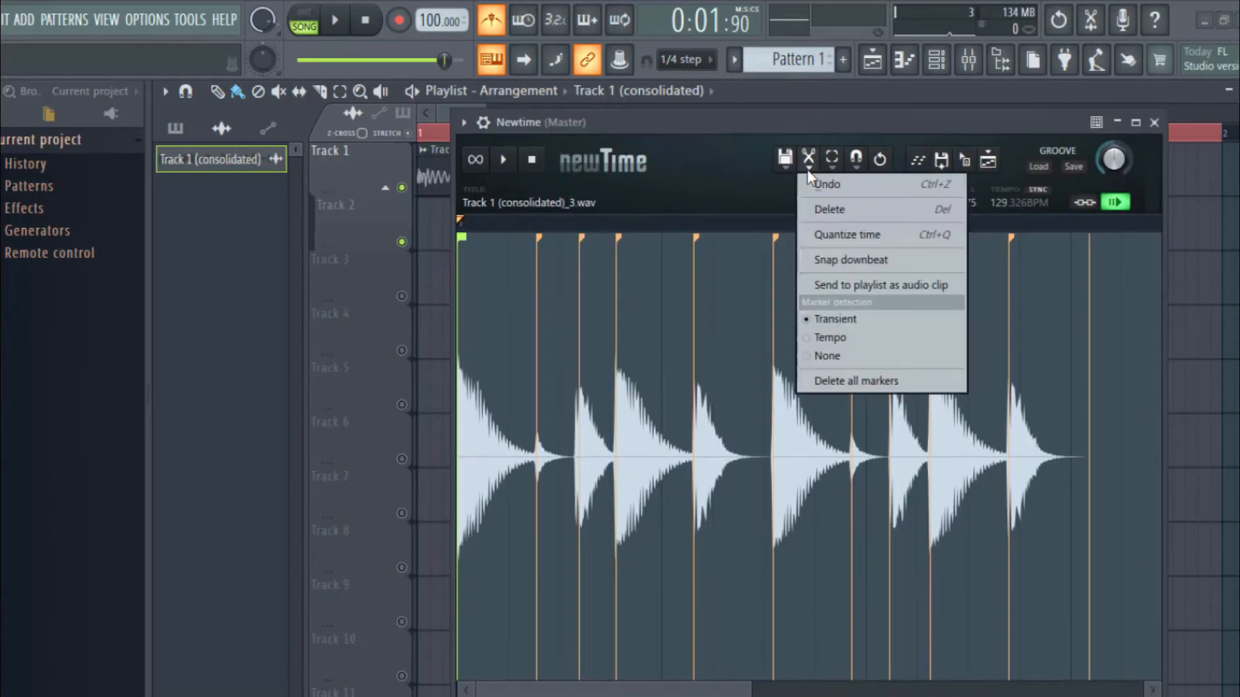
left_click(808, 164)
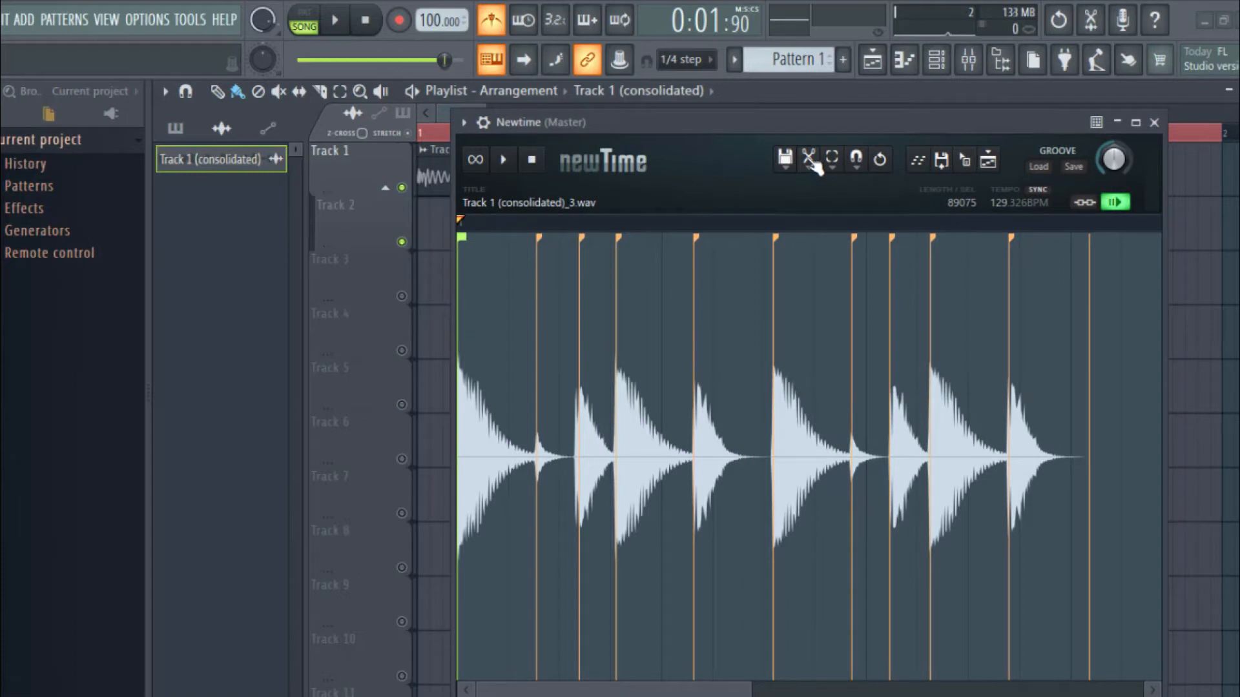
left_click(812, 168)
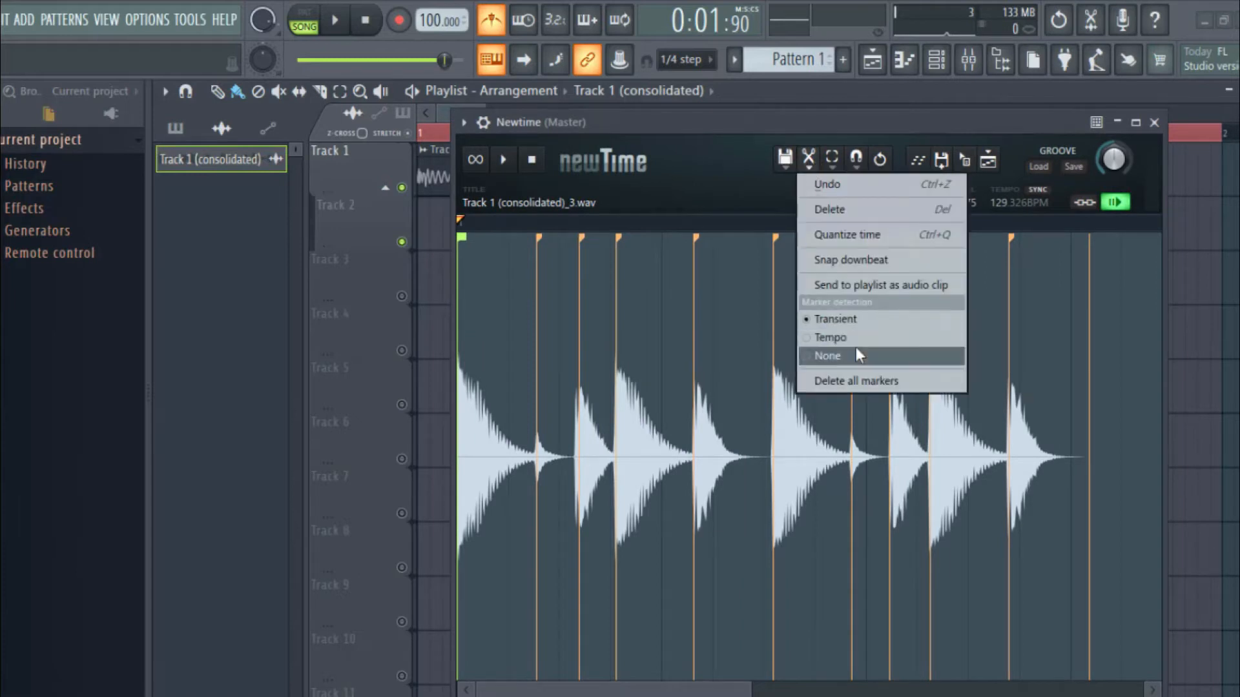
left_click(823, 339)
left_click(782, 418)
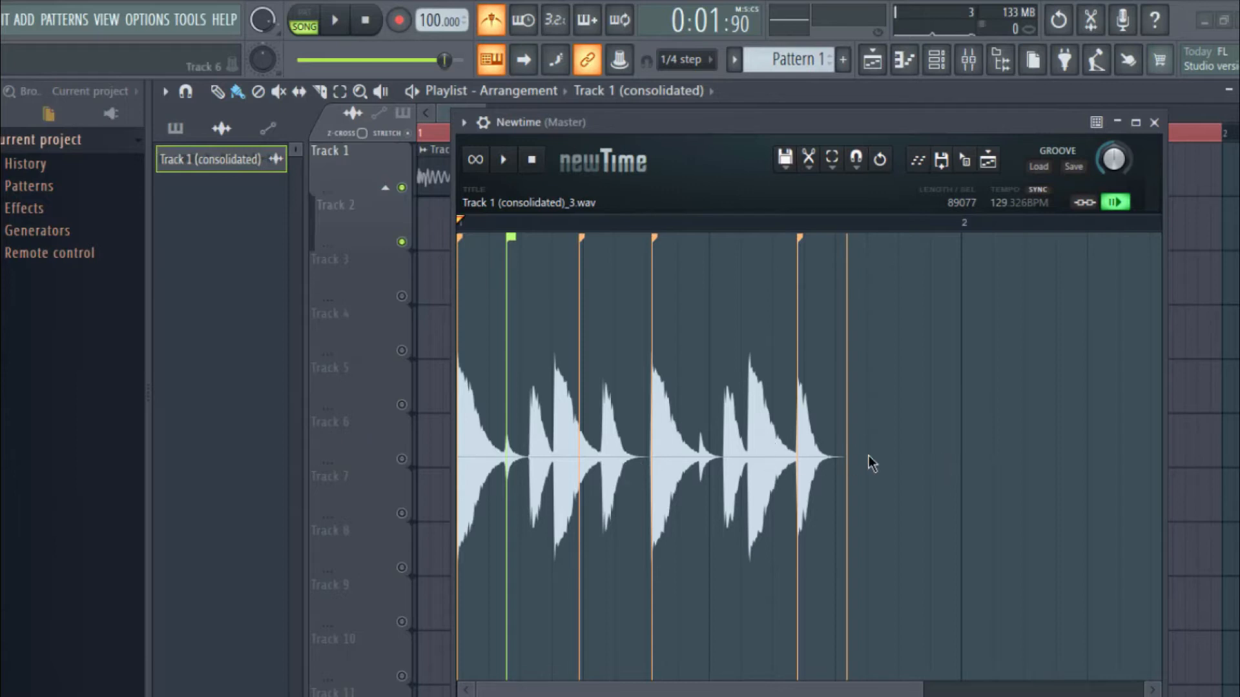
Set Newtime's marker detection to None so the loop has no inner warp markers.
left_click(808, 159)
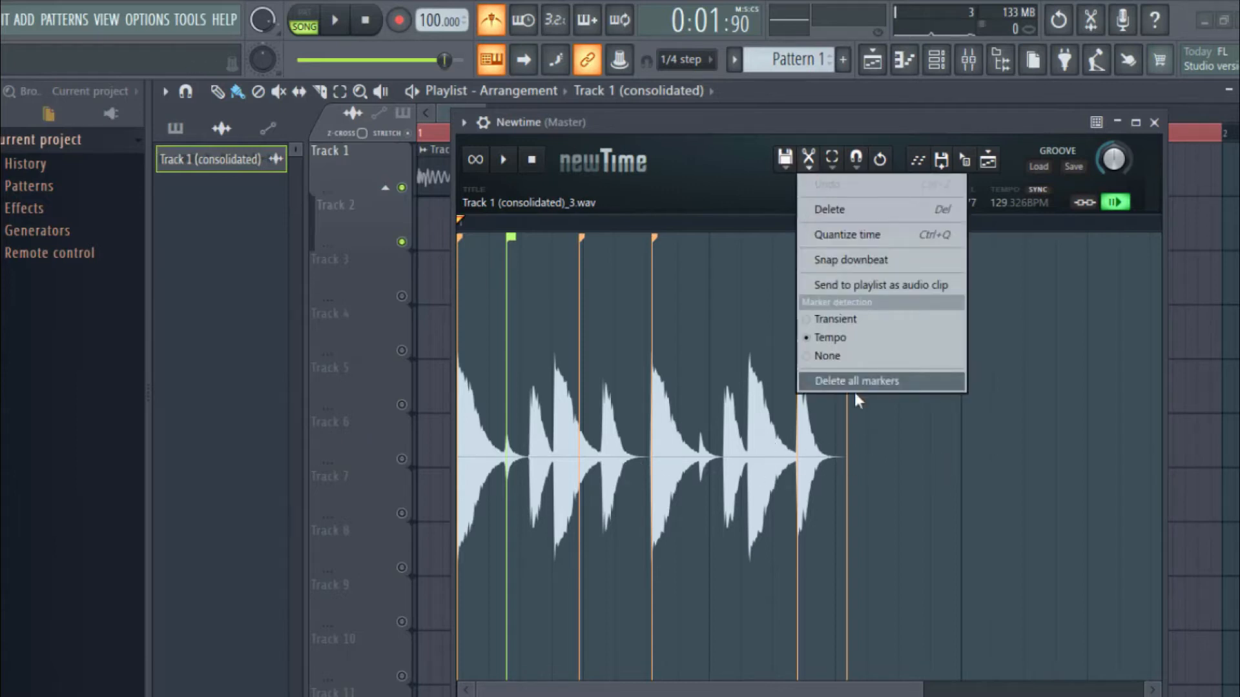
left_click(839, 354)
left_click(797, 427)
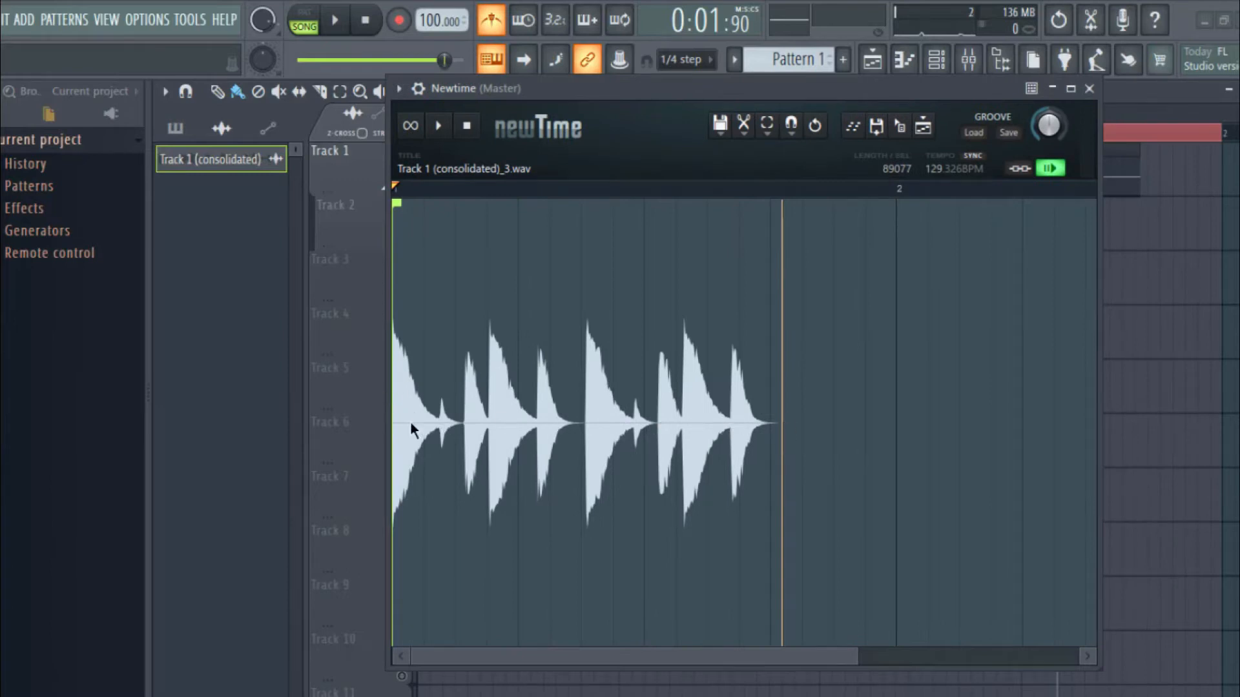
Stretch the end of the loop to the start of bar 2 in Newtime and preview it.
left_click_drag(780, 406, 897, 414)
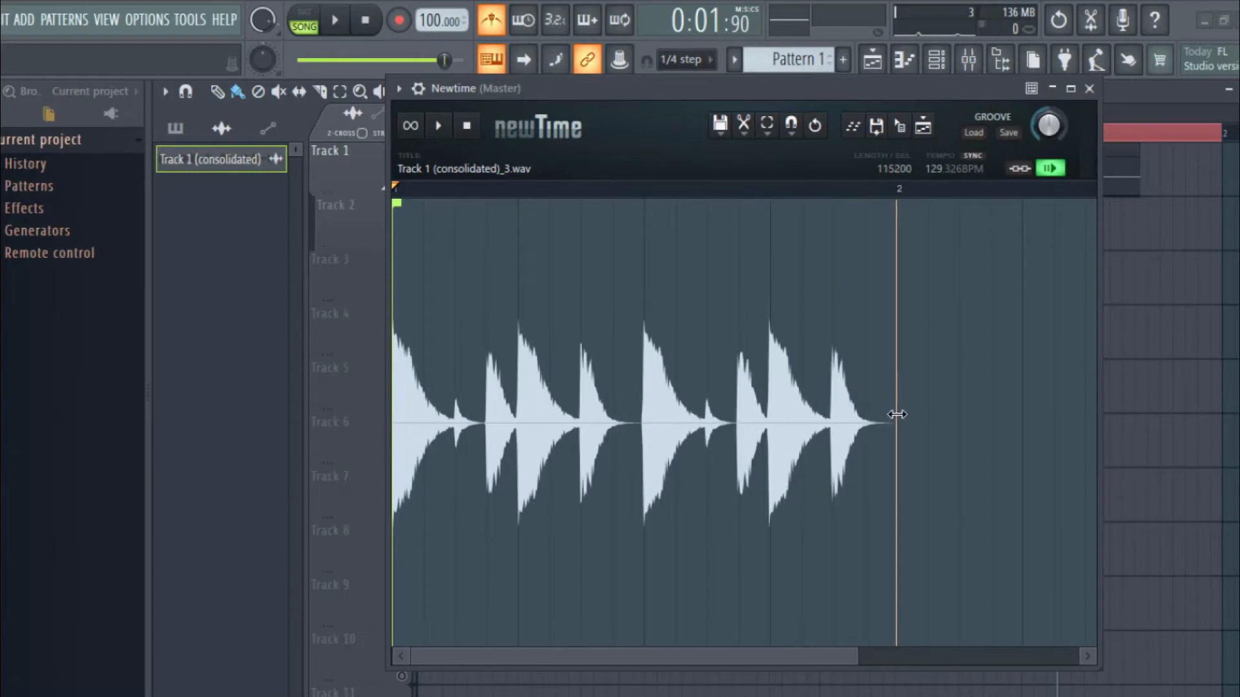
left_click(445, 131)
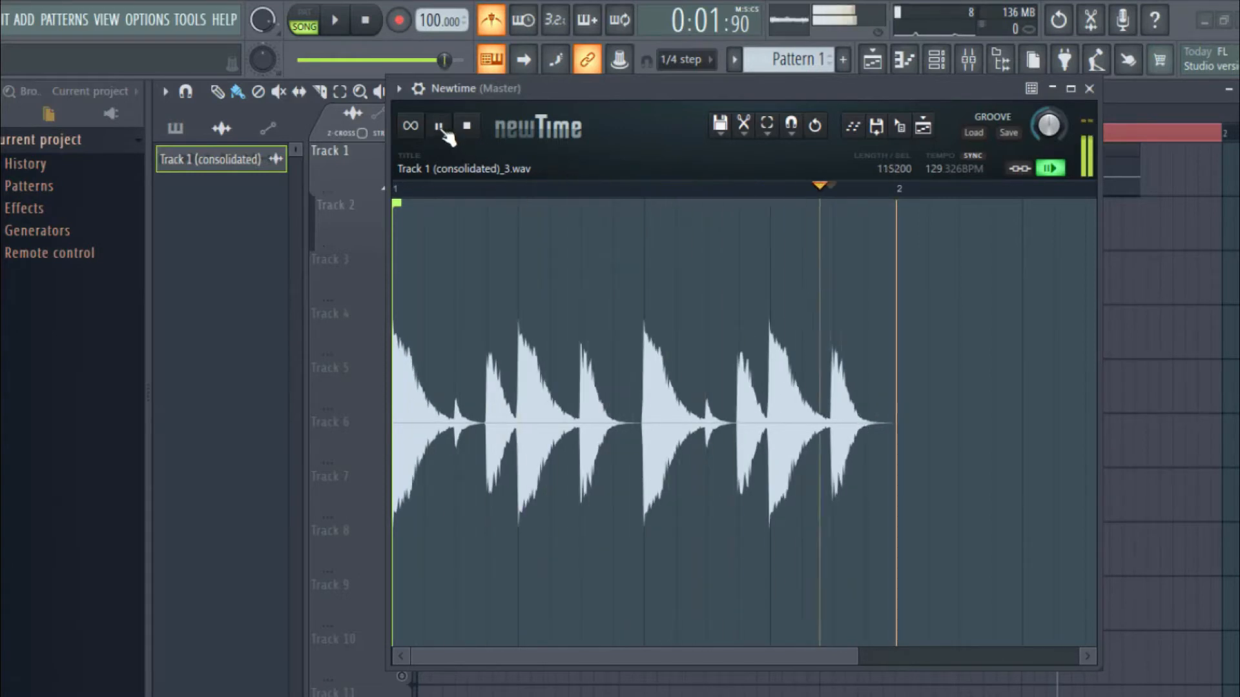
left_click(447, 131)
Sync Newtime's playback to the host and play the stretched loop against the metronome.
left_click(1020, 170)
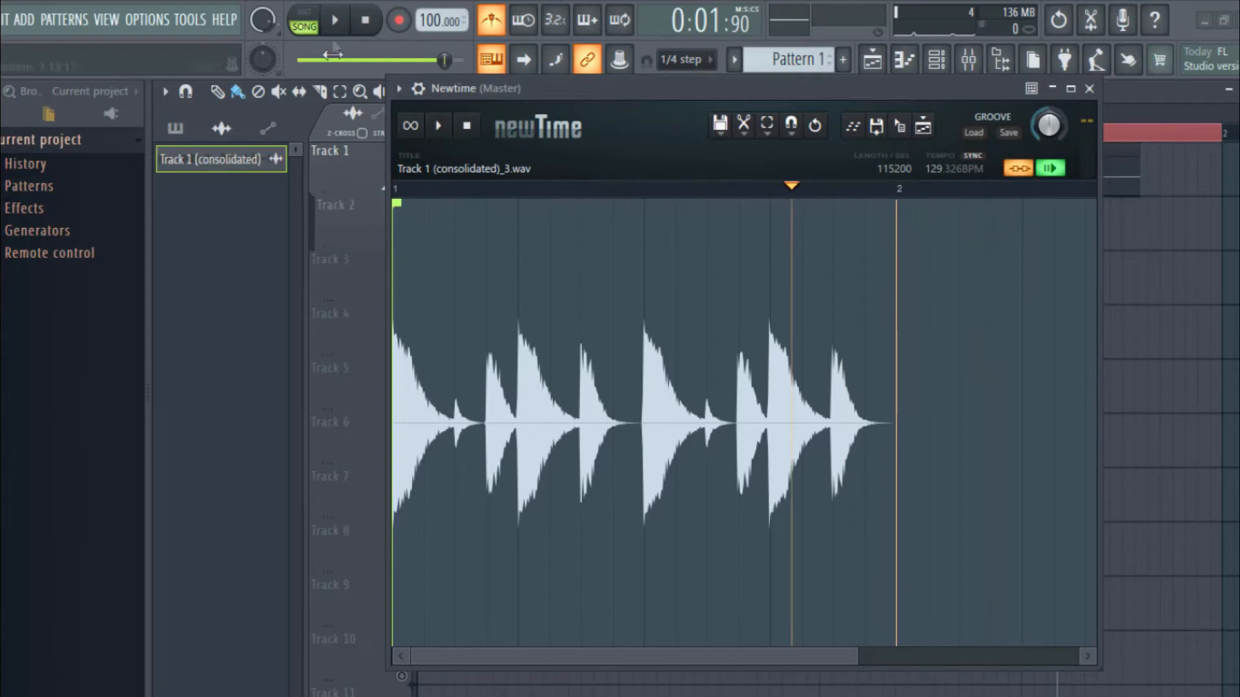
mouse_move(549, 95)
left_mouse_down()
mouse_move(576, 292)
mouse_move(537, 107)
left_mouse_up()
left_click(401, 187)
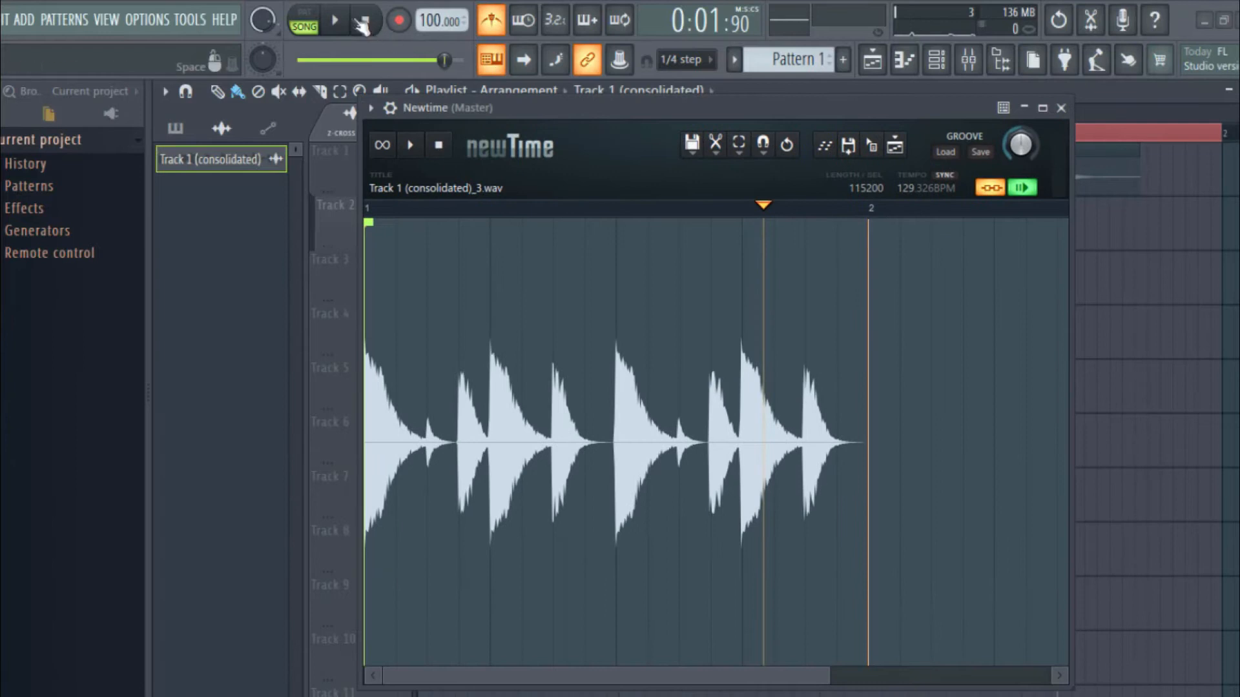
key("space")
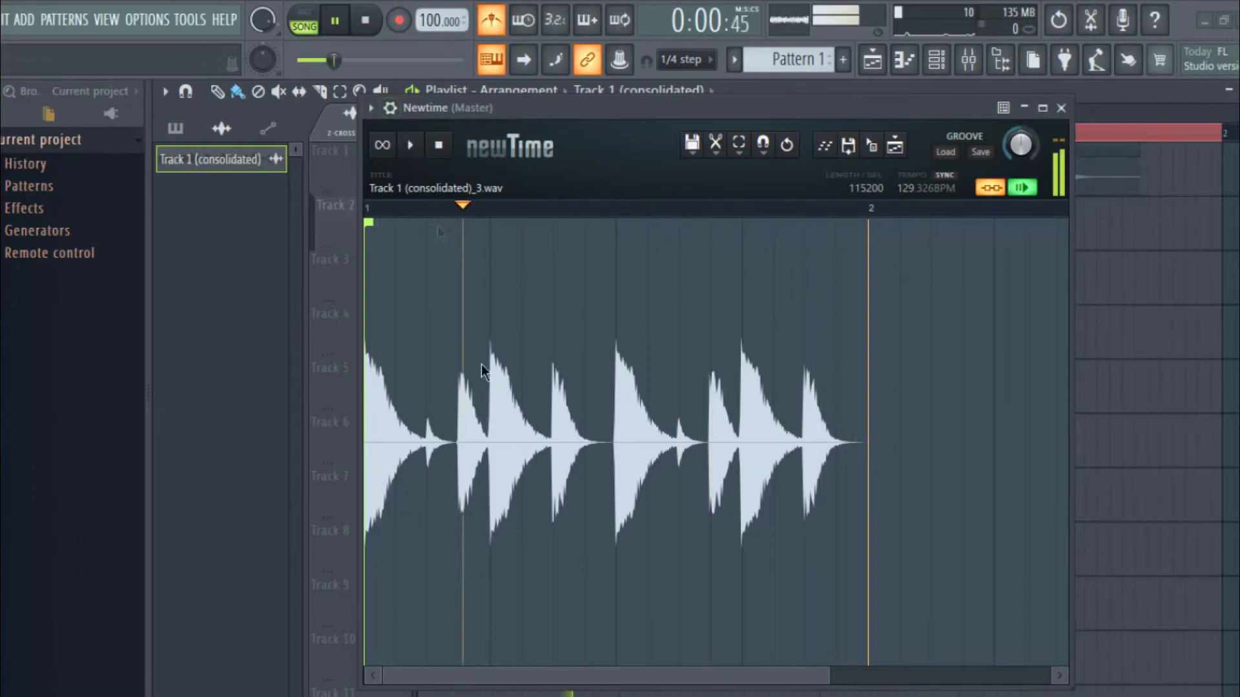
left_click(410, 145)
left_click(410, 146)
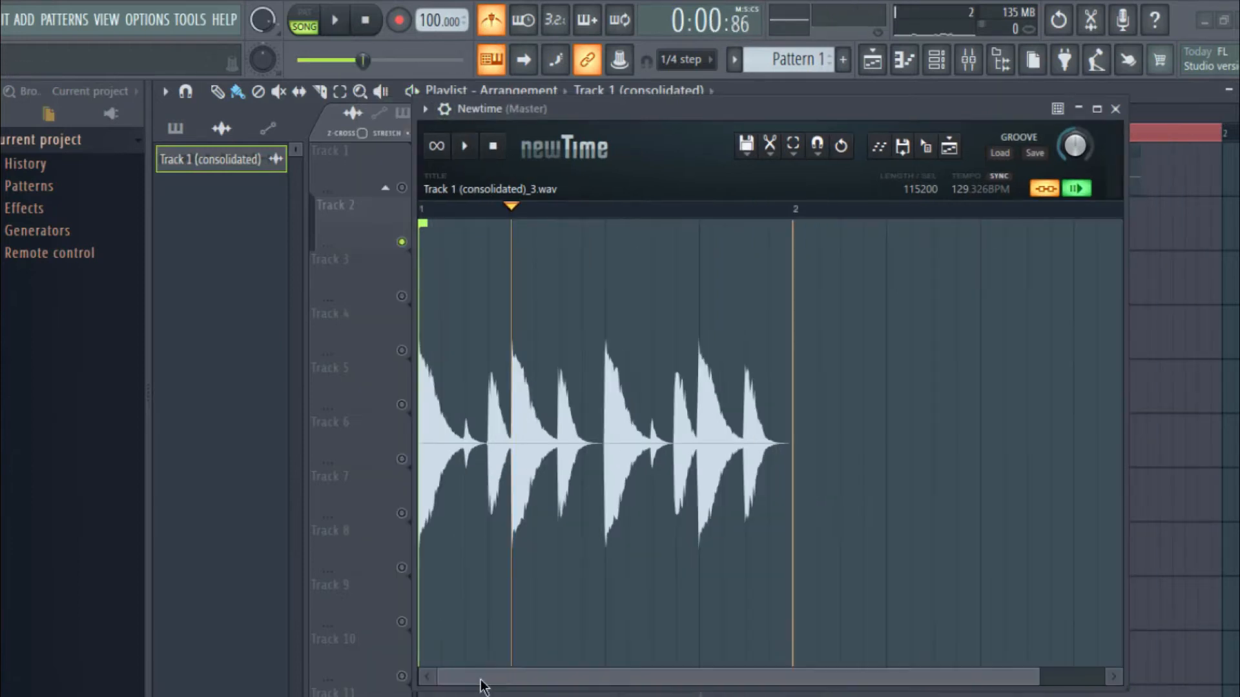
Unmute Track 1, open its clip's channel settings and replace the sample with the warped audio from Newtime.
left_click_drag(619, 109, 800, 134)
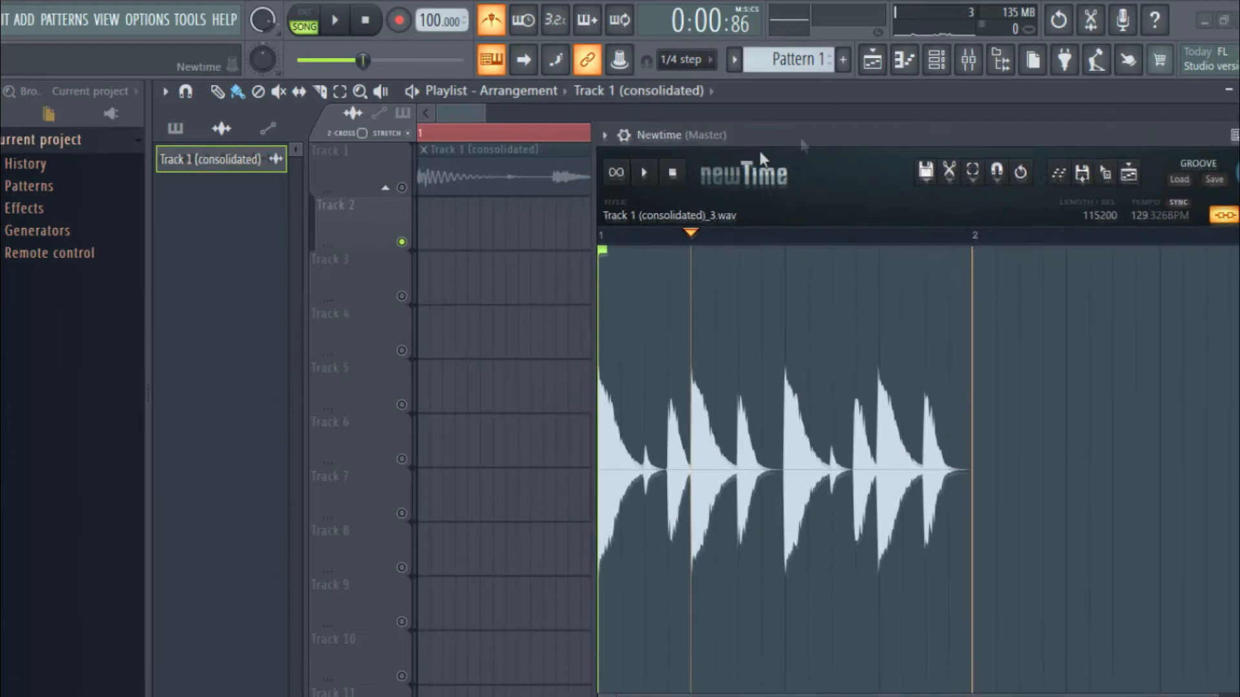
left_click(403, 188)
double_click(452, 176)
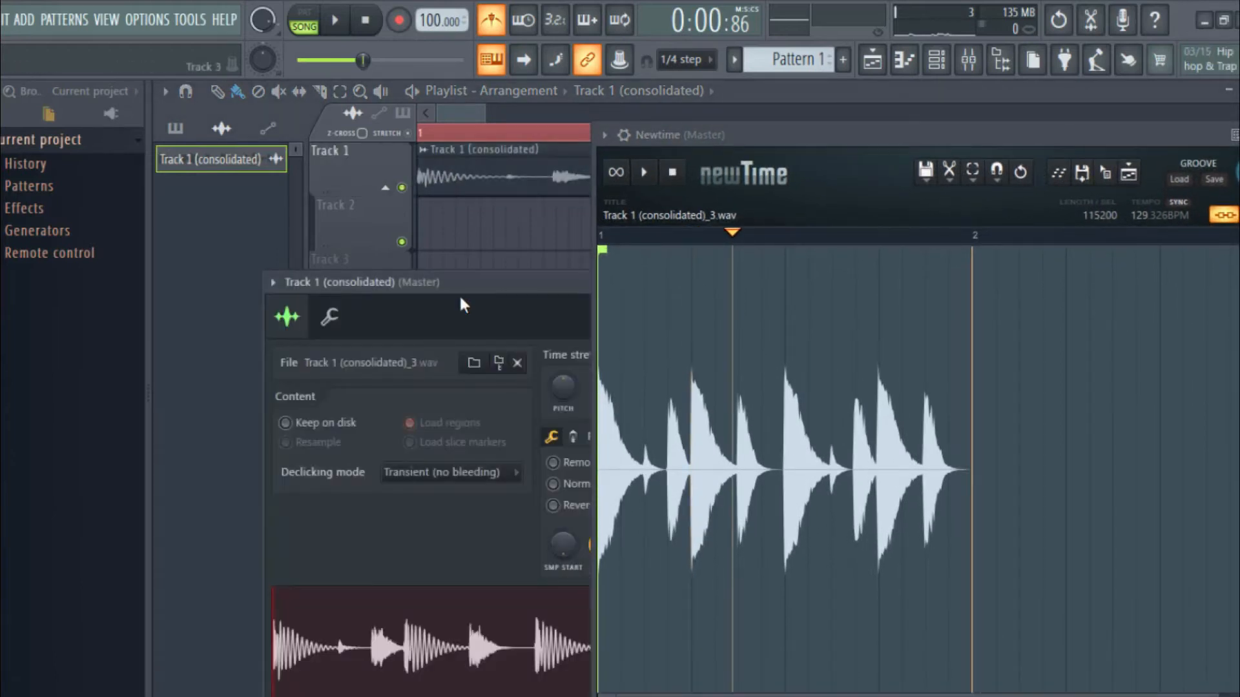
left_click_drag(458, 290, 234, 219)
left_click_drag(1106, 174, 417, 565)
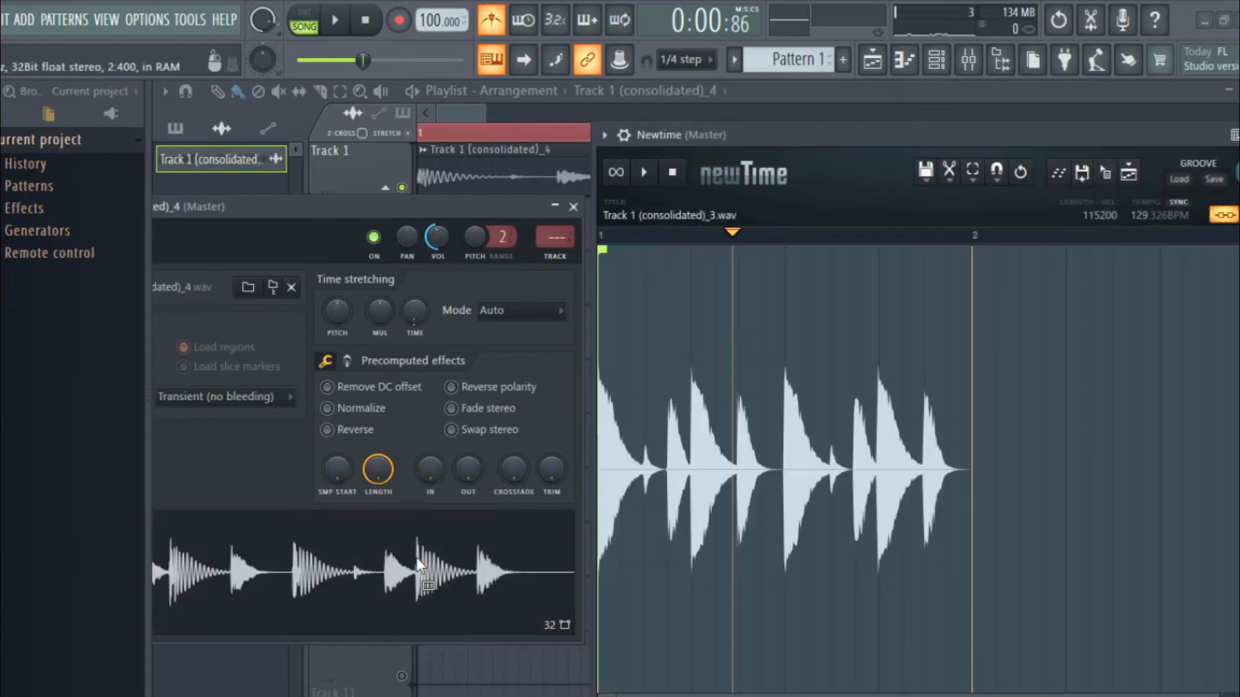
Close the channel settings and Newtime, and return the playhead to the start of the playlist.
left_click(573, 206)
left_click_drag(520, 132, 423, 132)
scroll(473, 133, "down", 5)
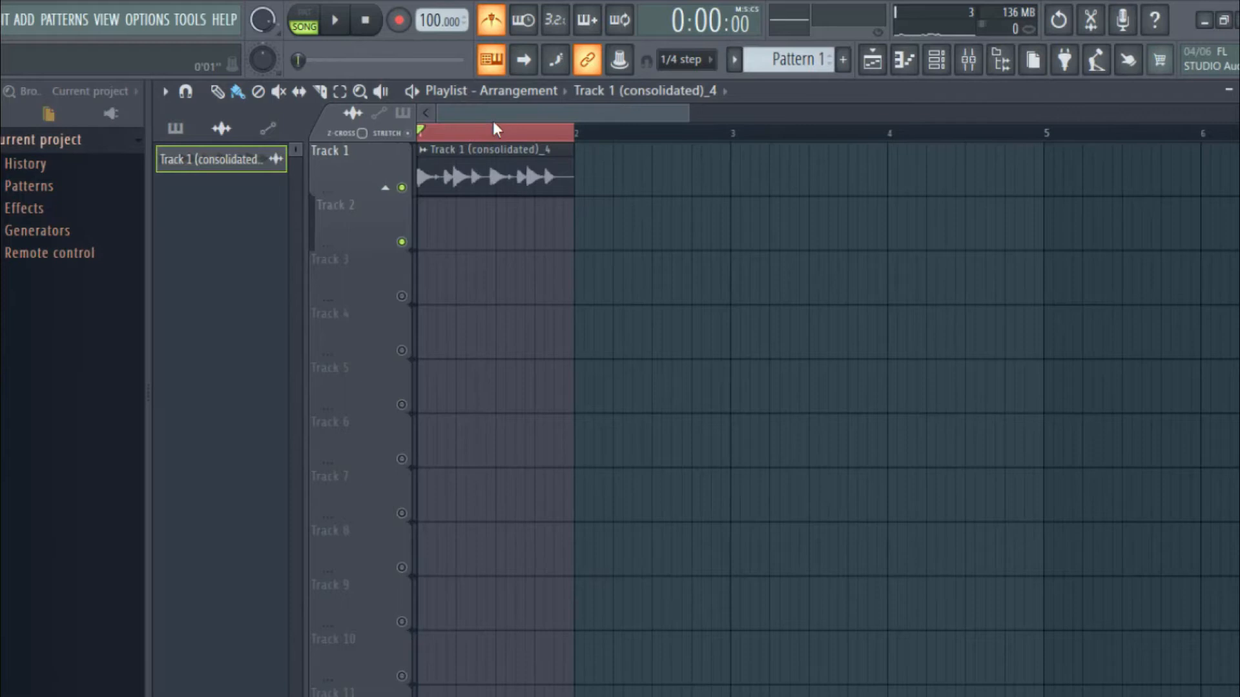
Play the loop in the playlist, toggling the metronome off and back on, and clear the time selection over bar 1.
key("space")
left_click(495, 22)
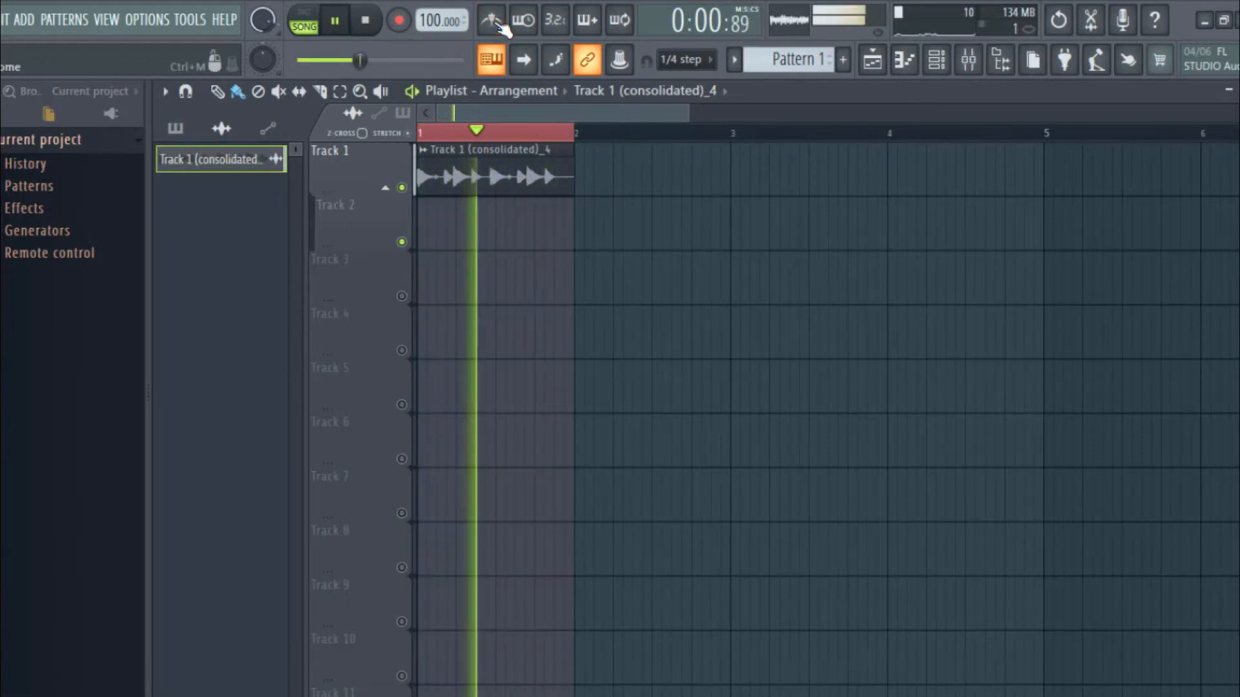
left_click(494, 22)
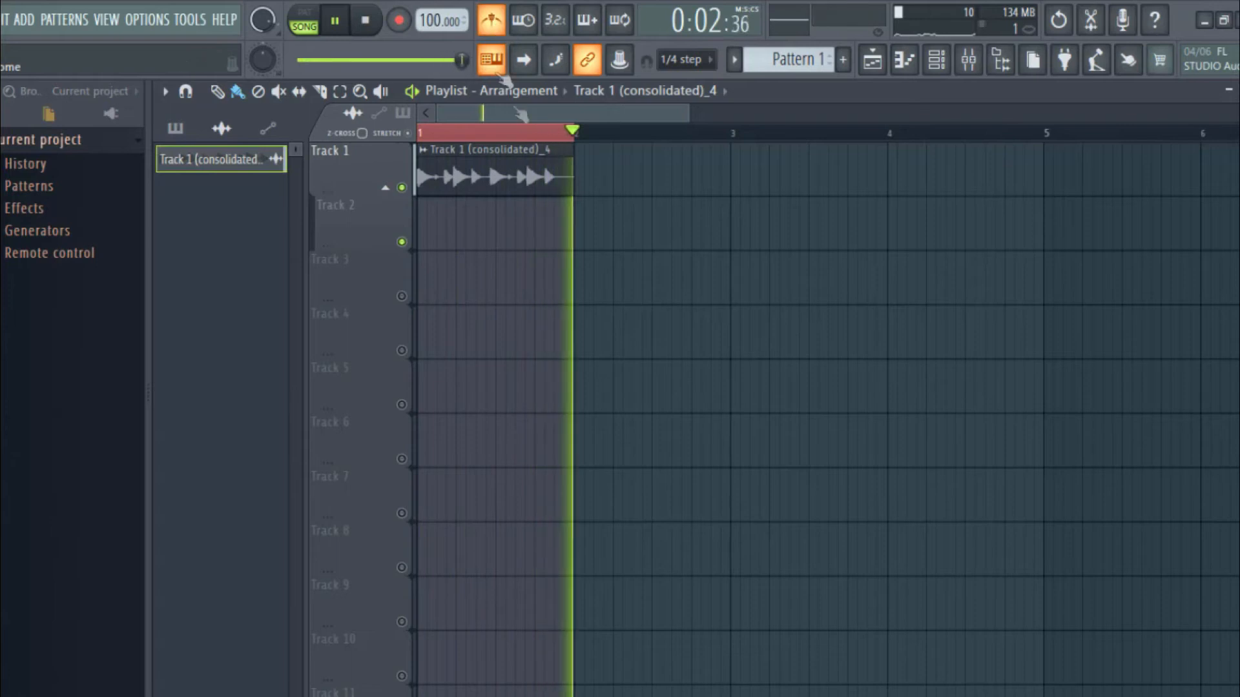
double_click(558, 132)
Try stretching the Track 1 clip shorter in the playlist during playback, undo the stretch and stop playback.
scroll(557, 135, "up", 4)
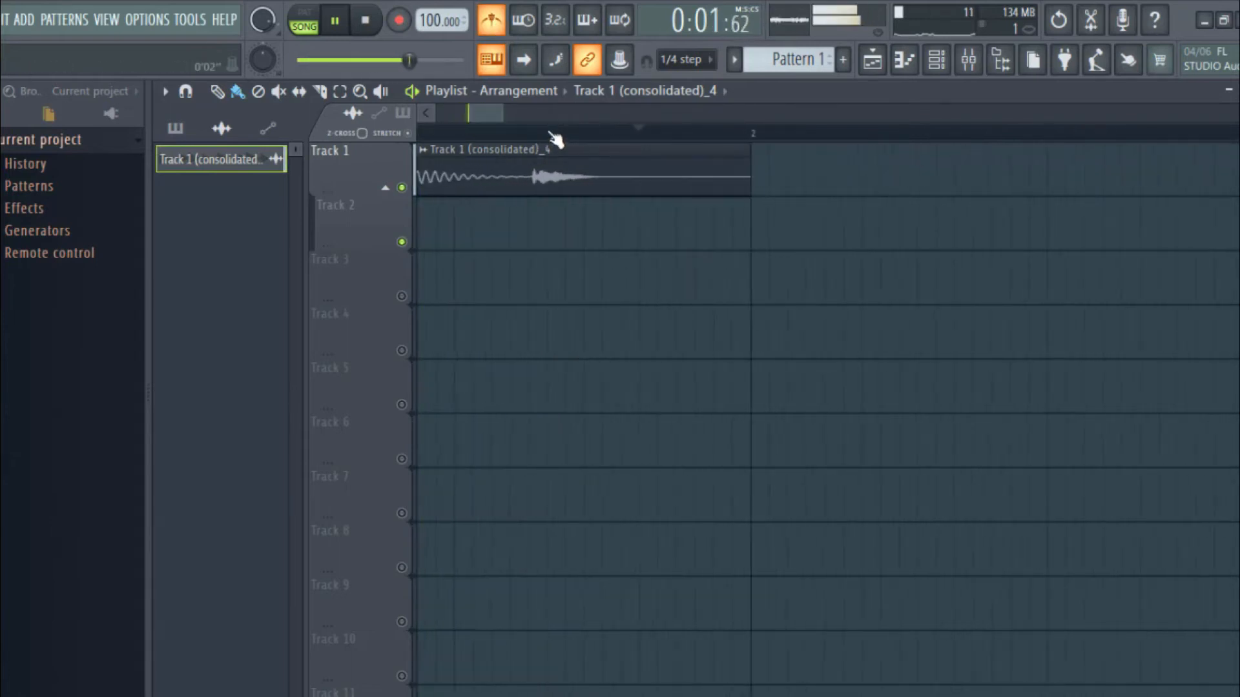
scroll(659, 152, "down", 2)
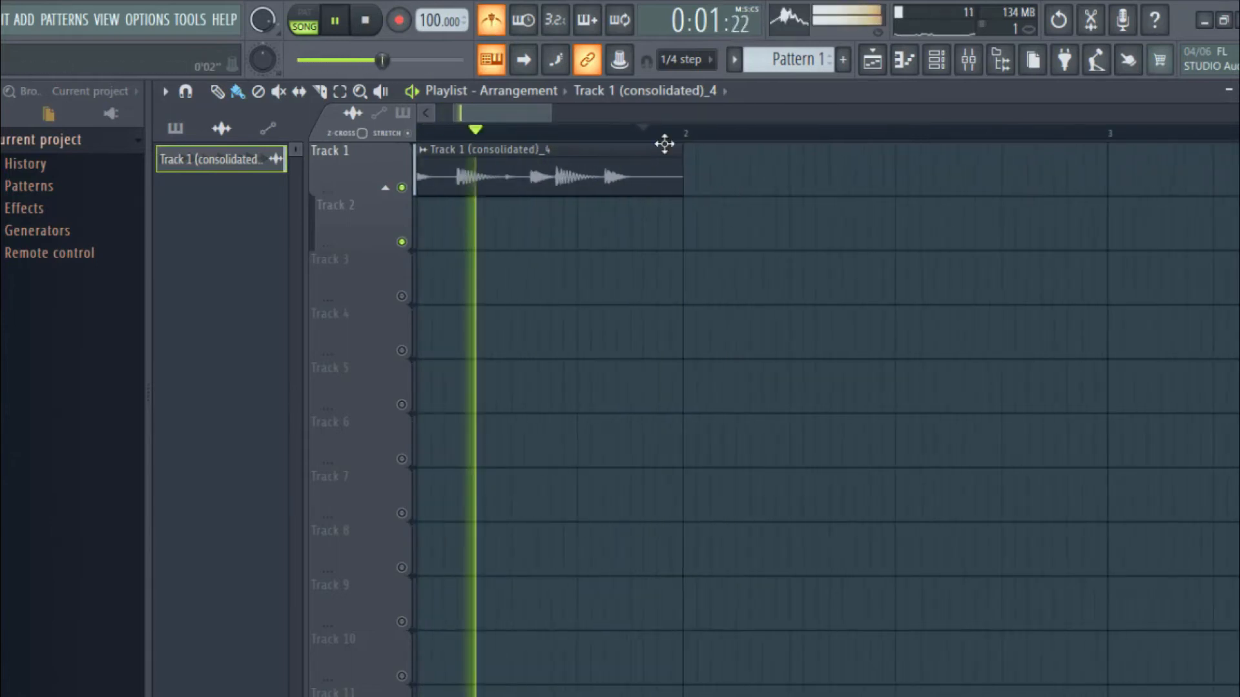
left_click_drag(647, 157, 643, 157)
left_click_drag(514, 117, 454, 134)
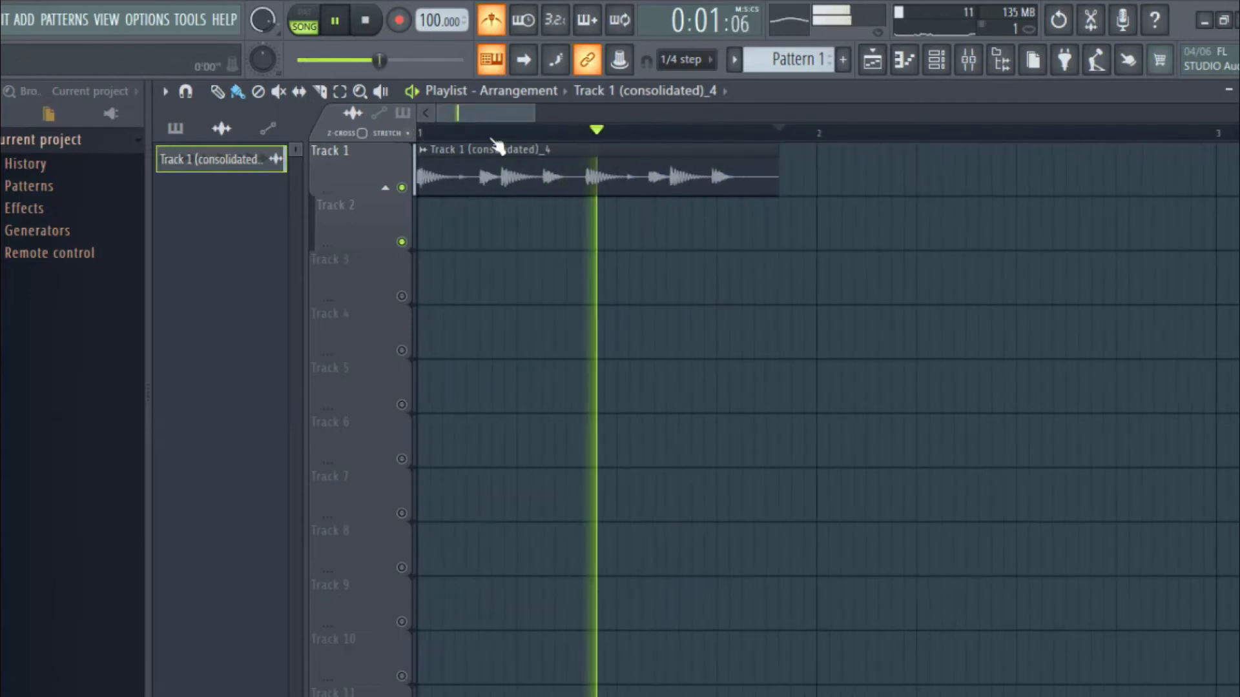
key("ctrl+z")
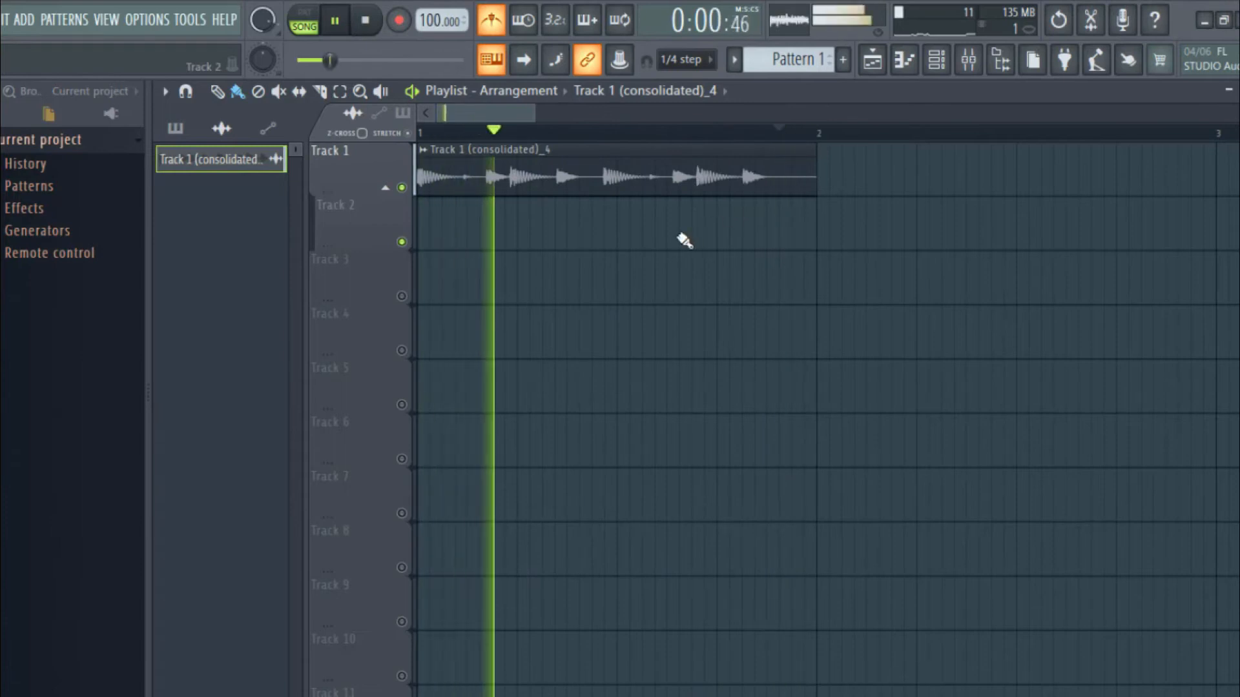
key("space")
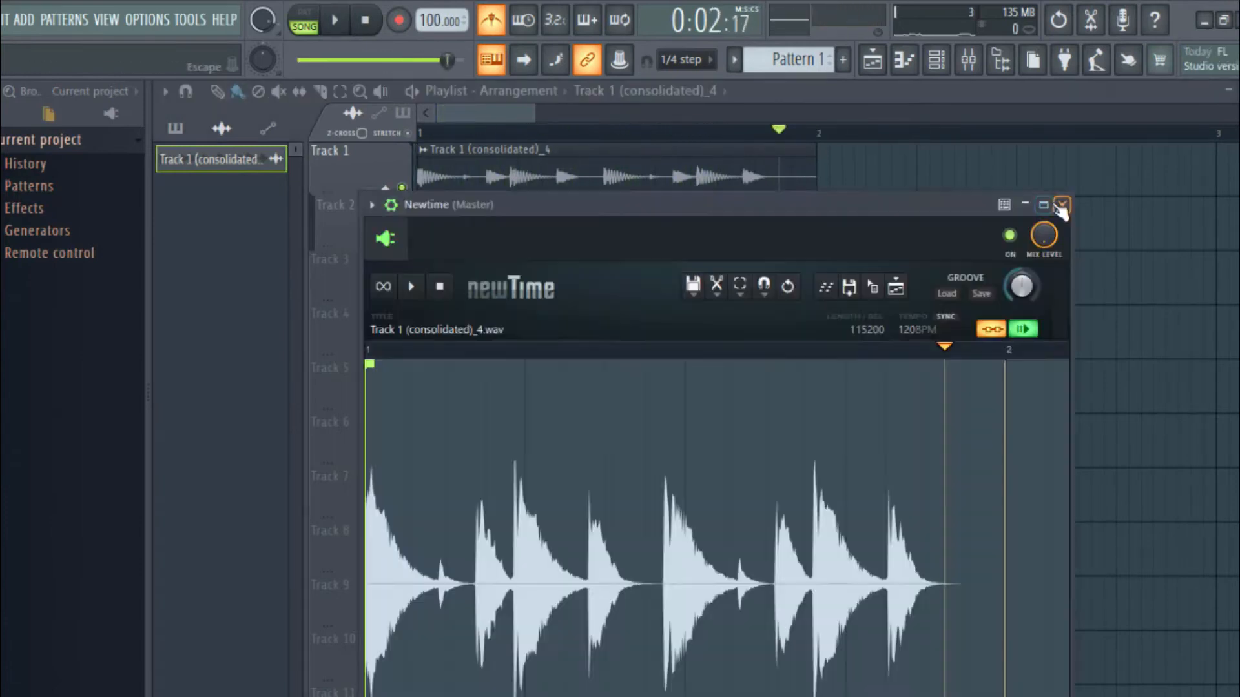
Close Newtime and reopen the Track 1 clip in it with Time-warp sample.
left_click(1061, 205)
left_click(425, 148)
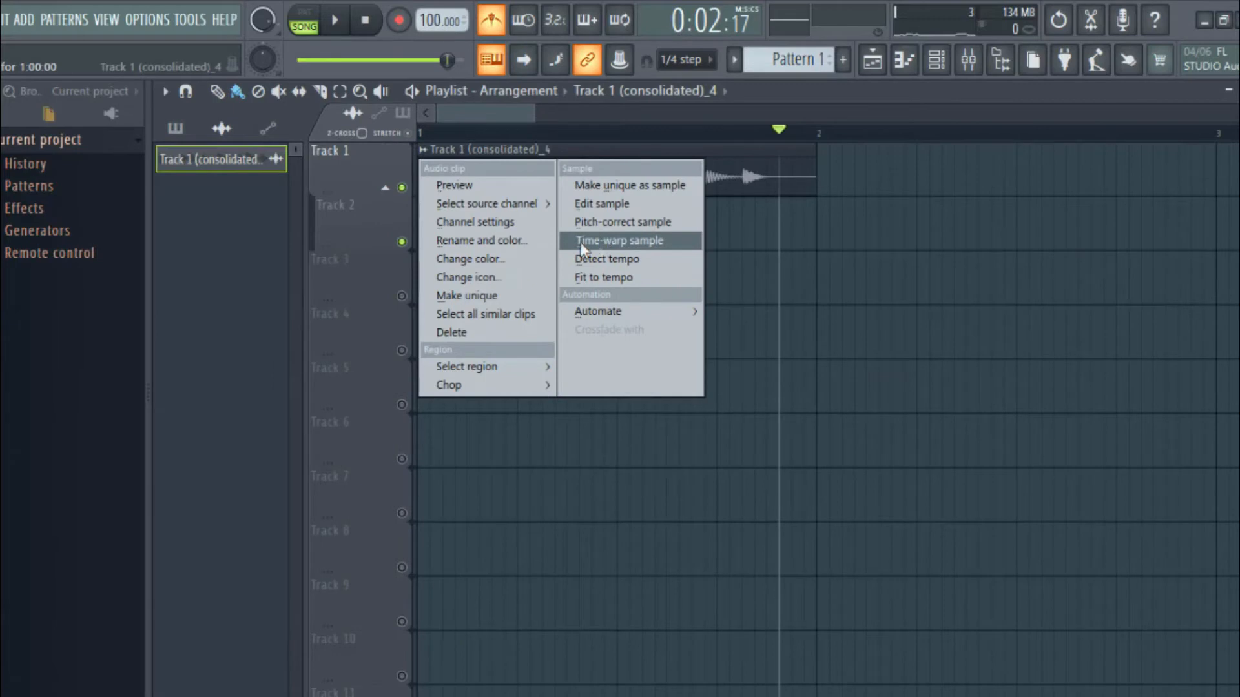
left_click(642, 242)
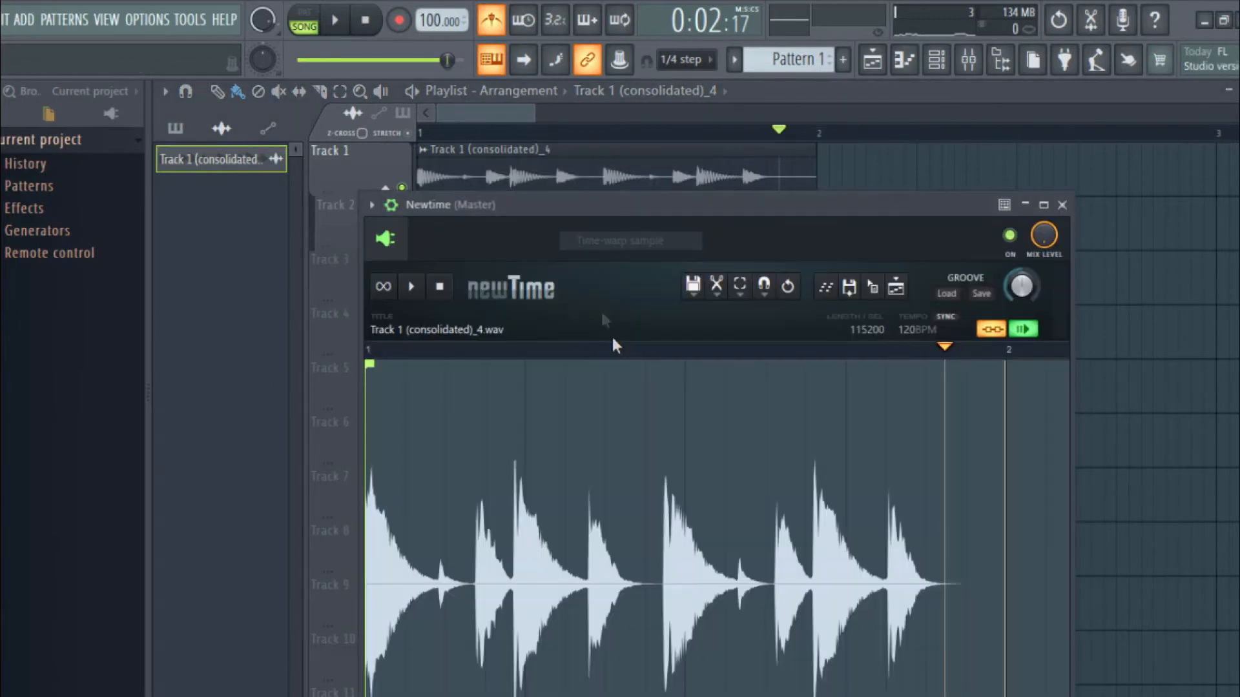
Set Newtime's marker detection to Transients for the loop and stop the preview.
scroll(579, 443, "up", 2)
scroll(536, 514, "up", 2)
left_click(773, 232)
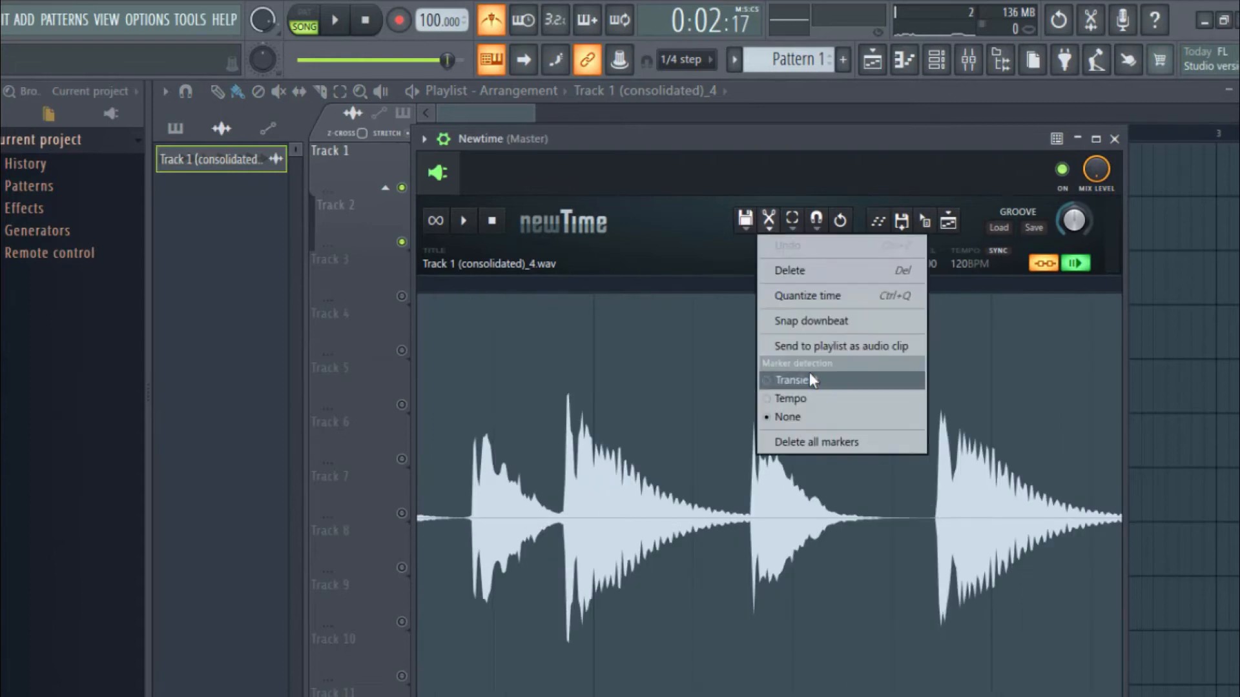
left_click(823, 377)
left_click(798, 420)
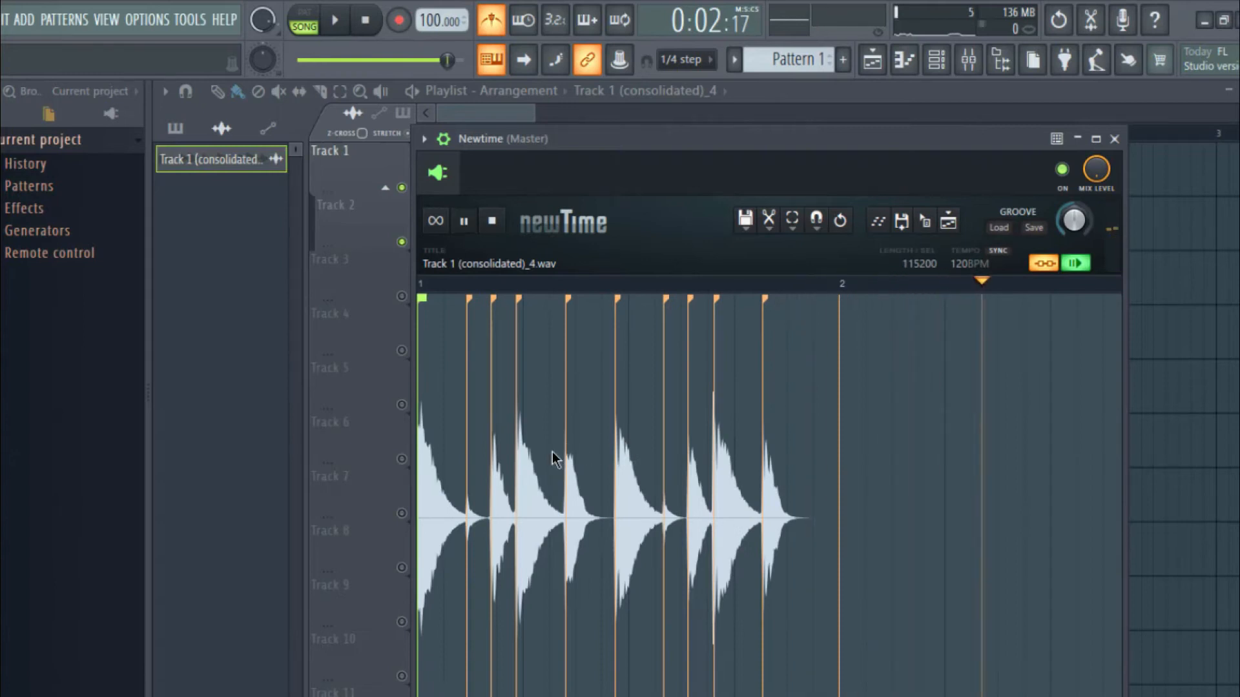
key("space")
Examine how the detected transient markers line up with the hits and the gridlines in the waveform.
scroll(552, 451, "up", 1)
scroll(552, 452, "up", 3)
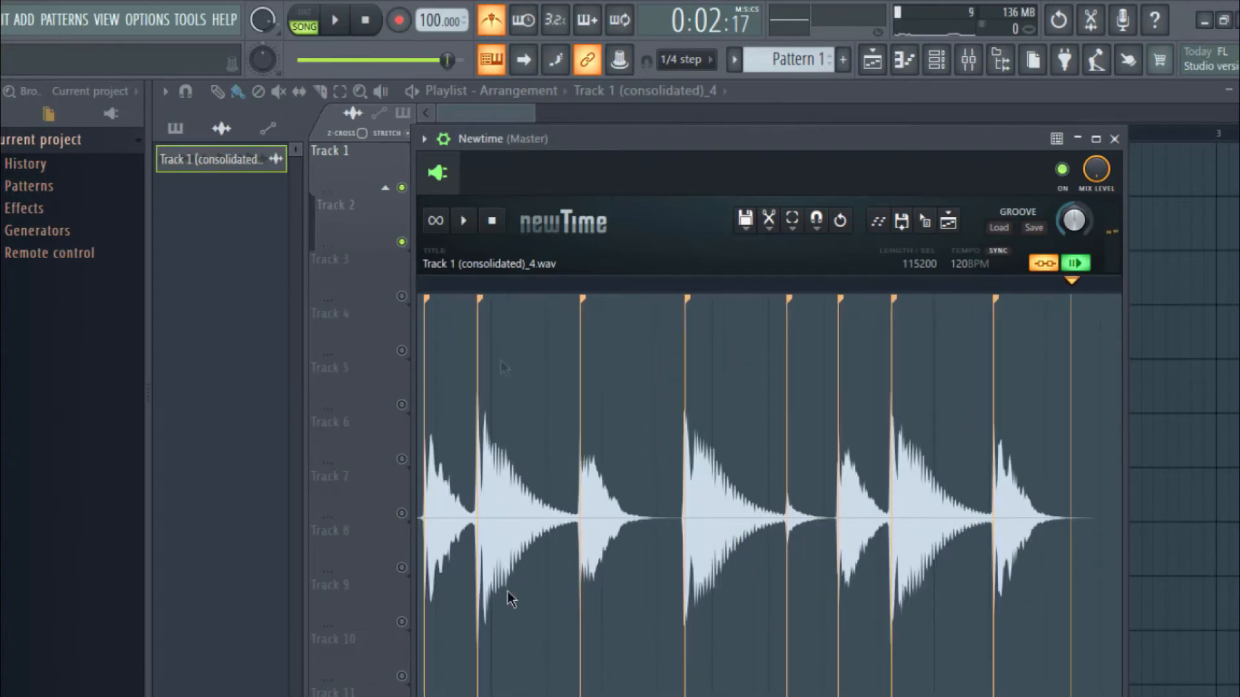
left_click_drag(544, 141, 608, 80)
scroll(541, 385, "up", 1)
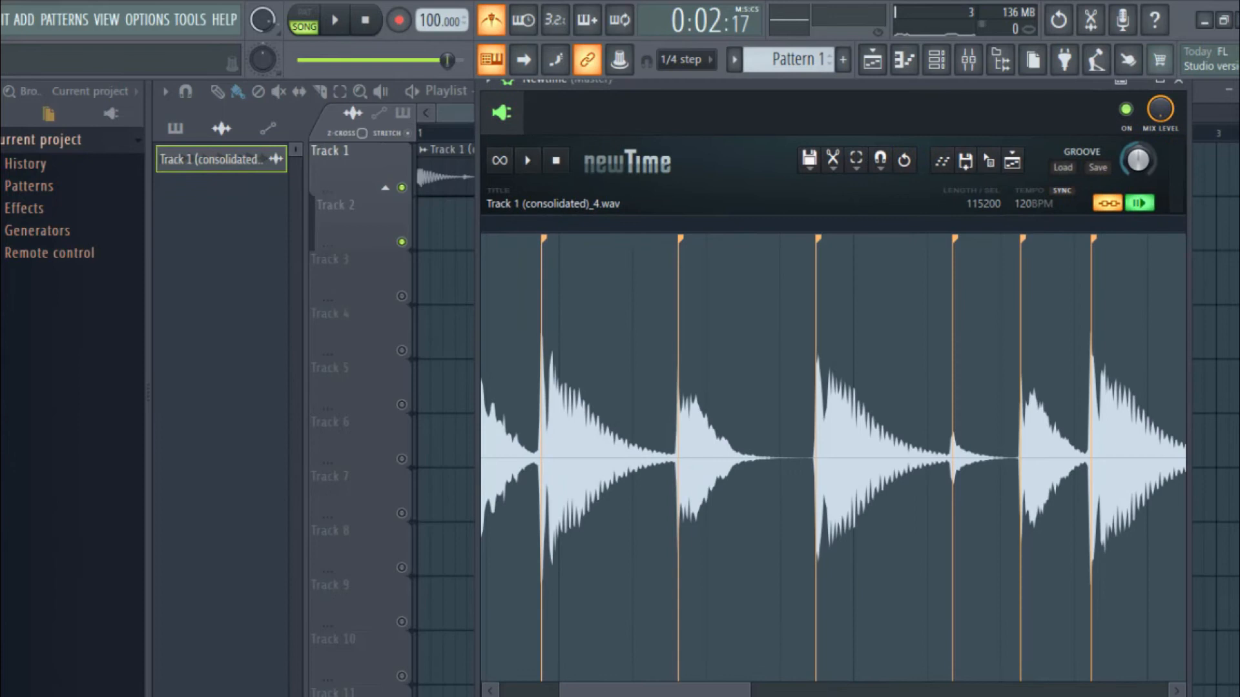
left_click_drag(646, 690, 585, 689)
scroll(654, 509, "up", 3)
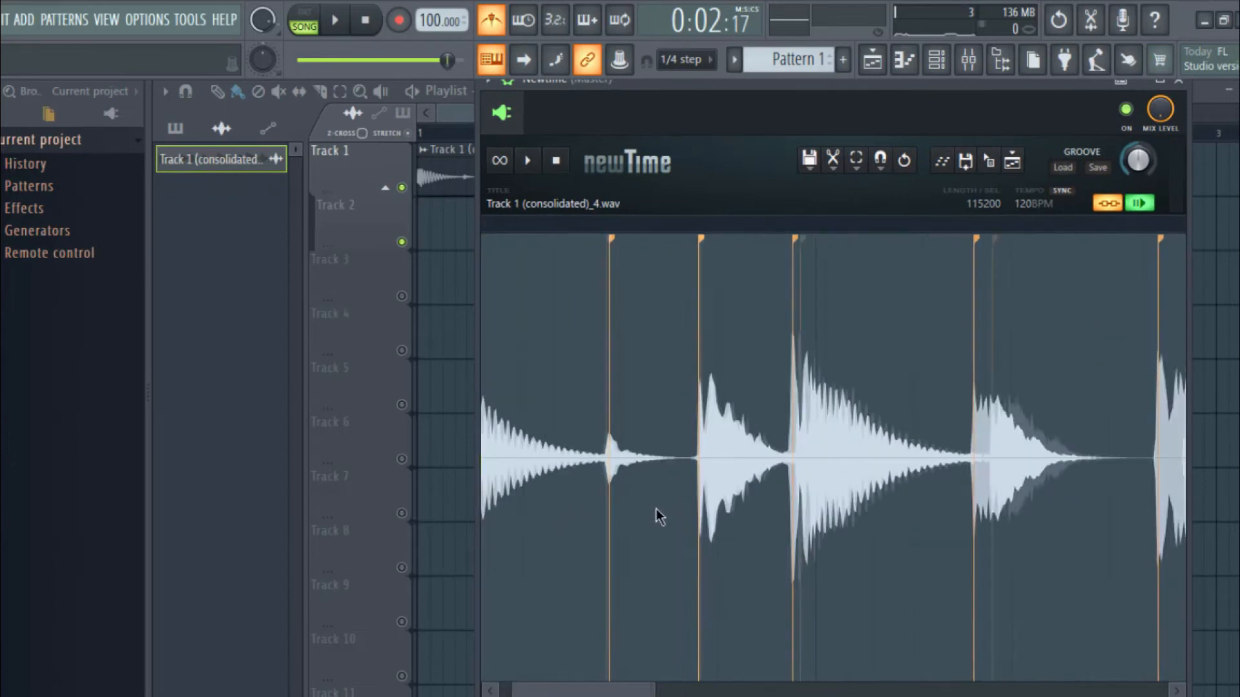
scroll(657, 509, "down", 4)
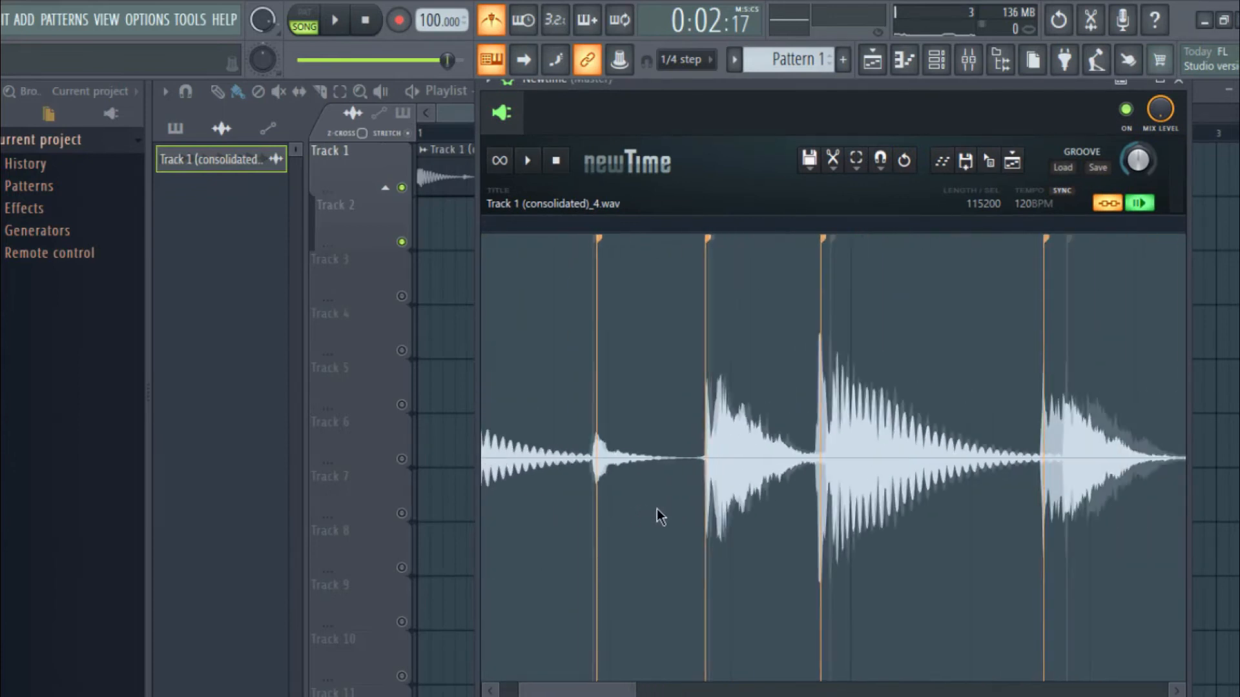
scroll(904, 504, "up", 2)
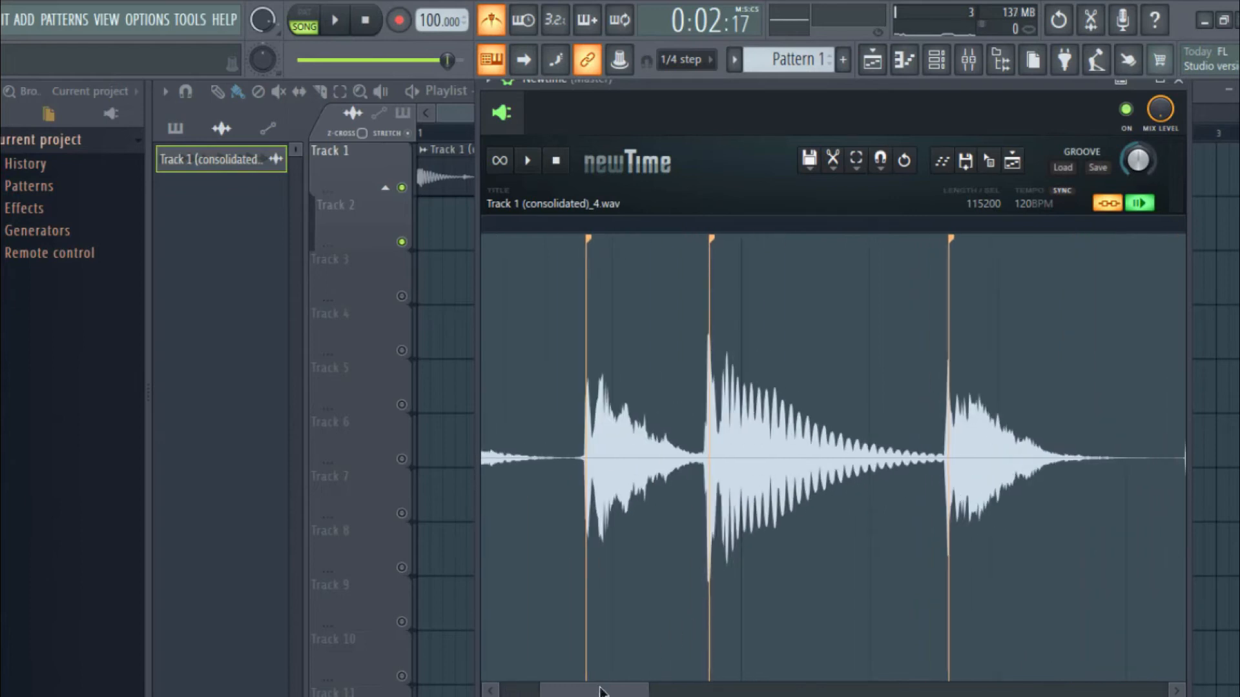
Turn off Newtime's playback sync to the host and reposition its window over the playlist.
left_click_drag(604, 690, 521, 691)
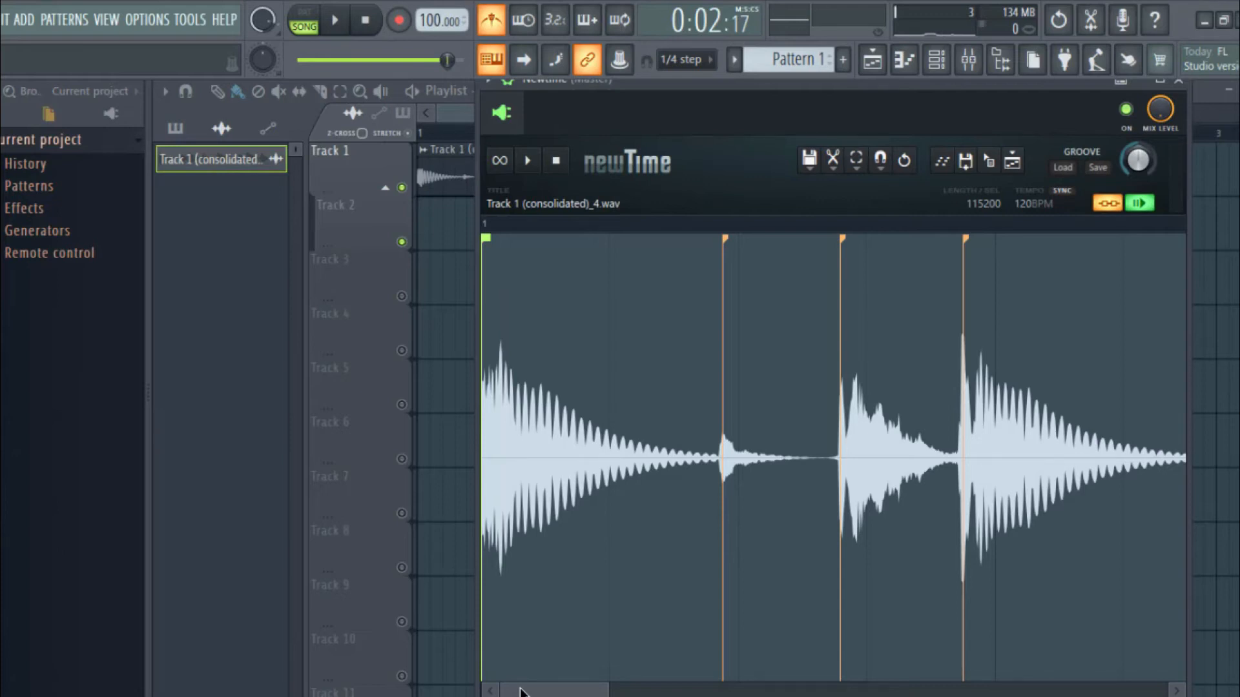
left_click(1108, 203)
mouse_move(838, 84)
left_mouse_down()
mouse_move(559, 150)
mouse_move(648, 133)
left_mouse_up()
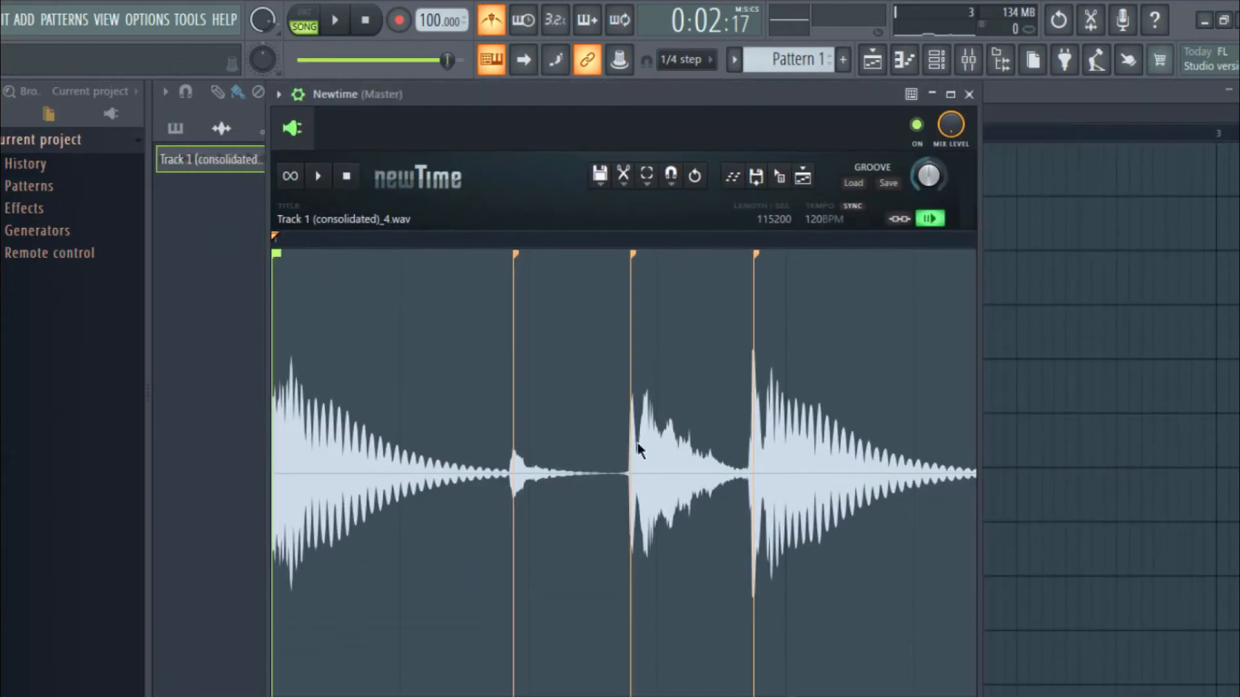
Try moving the third hit's marker to the next gridline and undo the move.
scroll(649, 249, "up", 2)
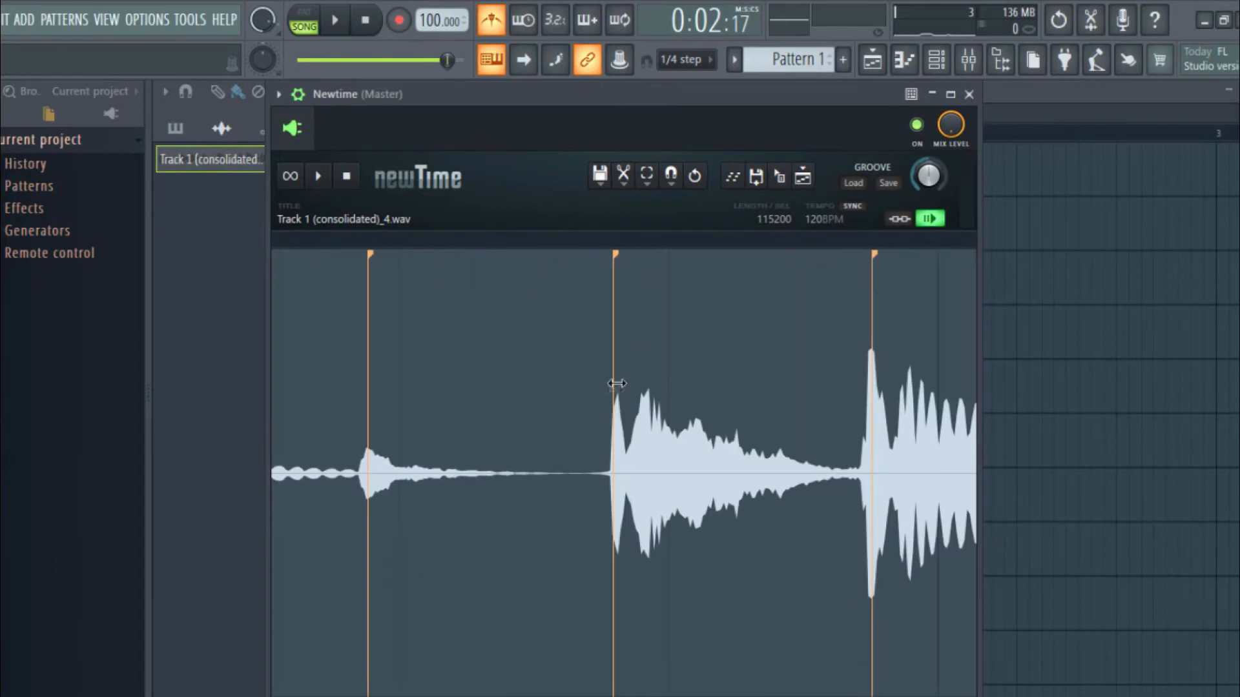
left_click_drag(614, 403, 637, 403)
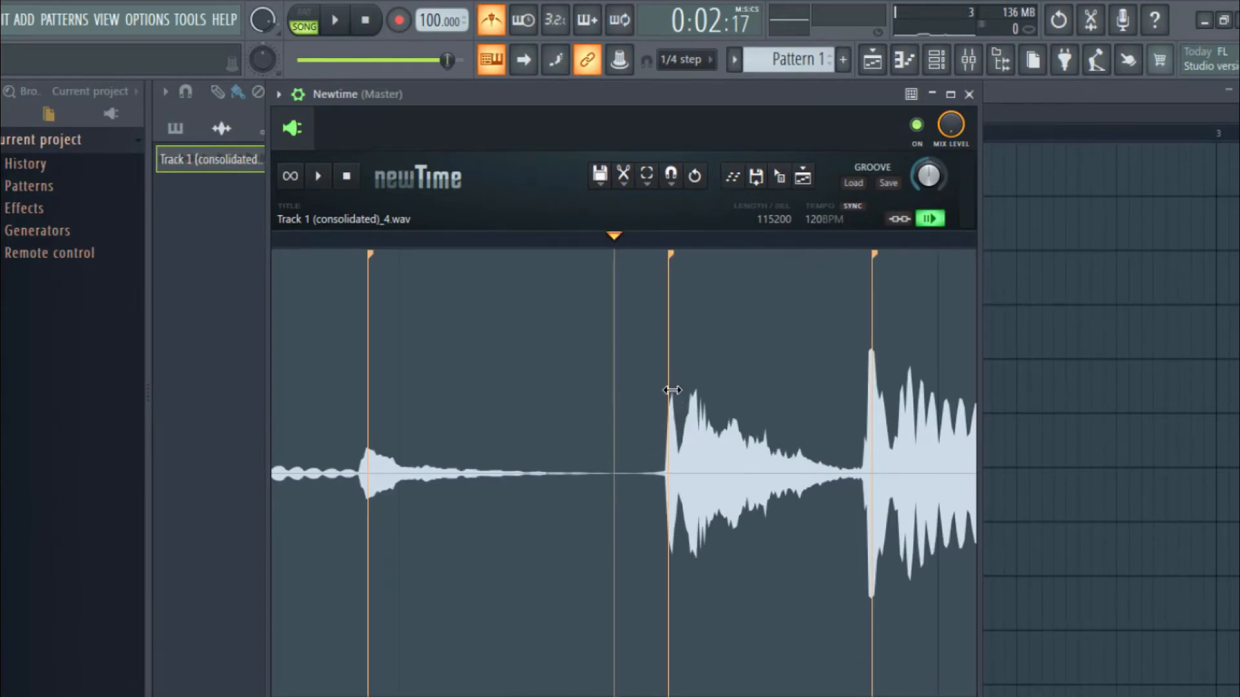
key("ctrl+z")
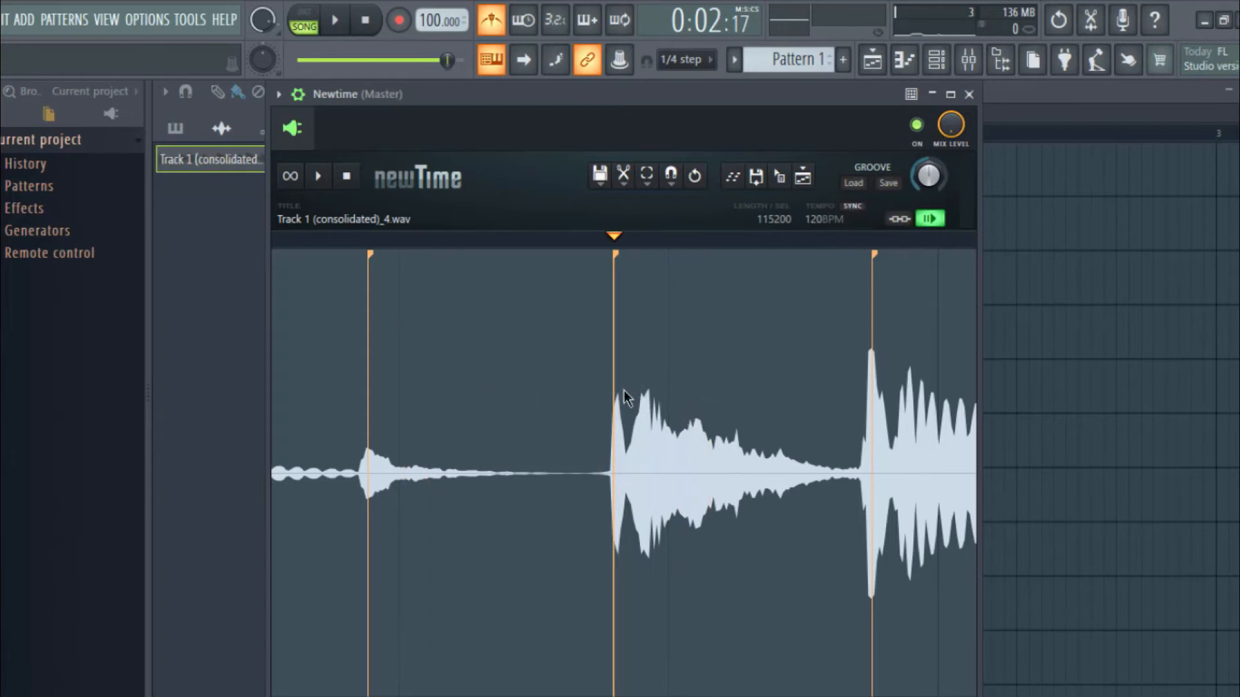
Warp the early hits, up to the fifth marker, later in time so each marker sits on its following gridline.
left_click_drag(615, 376, 668, 379)
mouse_move(875, 395)
left_mouse_down()
mouse_move(949, 401)
mouse_move(858, 408)
mouse_move(964, 407)
mouse_move(887, 408)
mouse_move(940, 409)
left_mouse_up()
mouse_move(505, 401)
left_mouse_down()
mouse_move(526, 401)
mouse_move(508, 402)
left_mouse_up()
left_click_drag(397, 696, 463, 696)
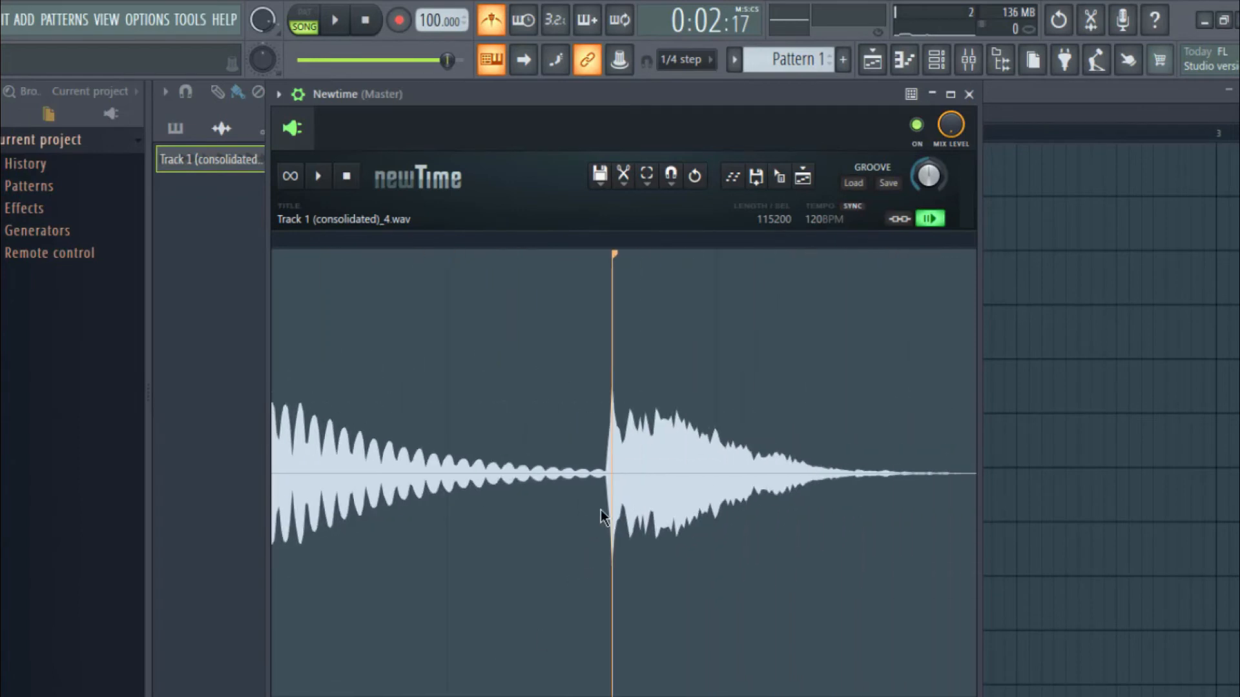
left_click_drag(612, 505, 720, 514)
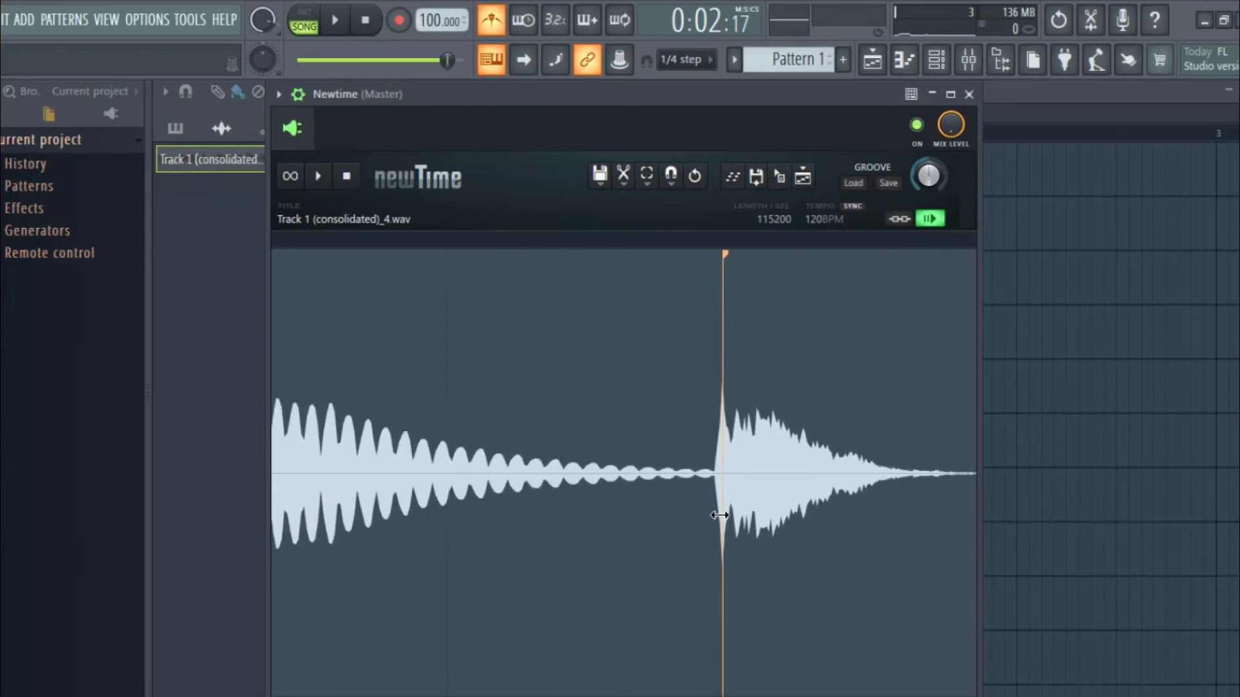
Warp the sixth to eighth hits so their markers land on the following gridlines.
left_click_drag(613, 89, 606, 74)
scroll(627, 397, "down", 4)
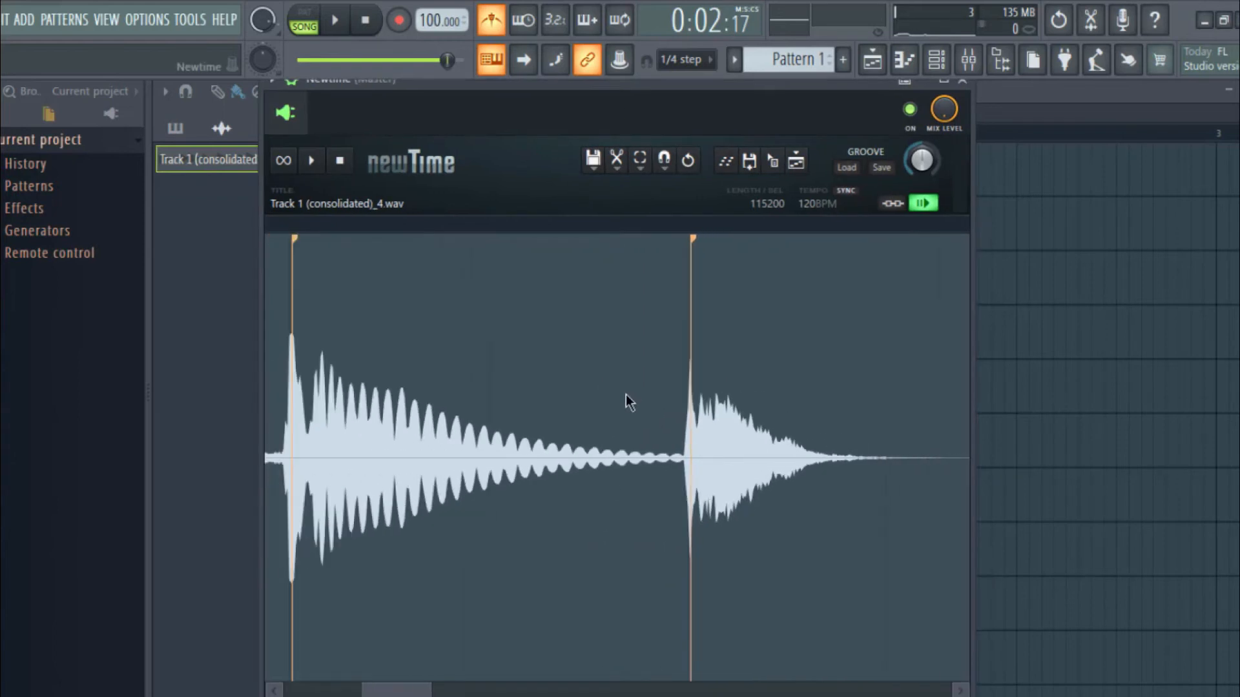
left_click_drag(437, 693, 489, 693)
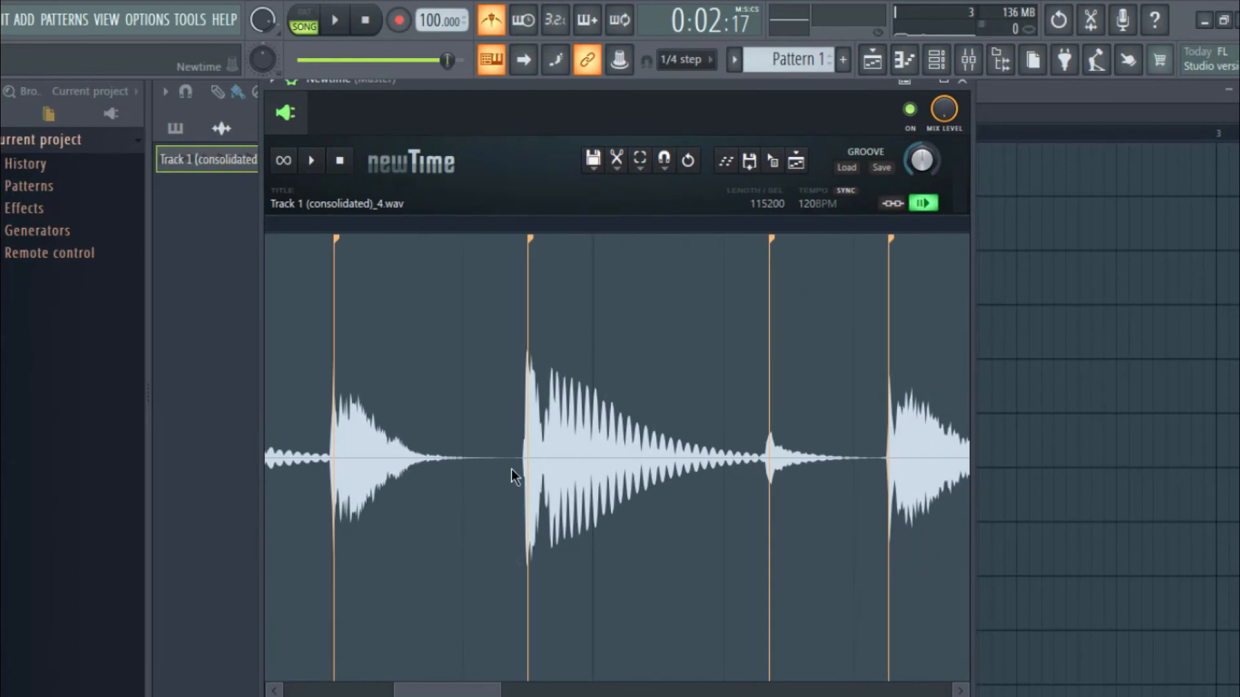
left_click_drag(530, 400, 602, 407)
left_click_drag(481, 690, 514, 689)
left_click_drag(568, 474, 780, 493)
Move the last hit's marker later to a gridline near bar 2 and snap the ninth hit's marker to its following gridline.
left_click_drag(514, 691, 608, 690)
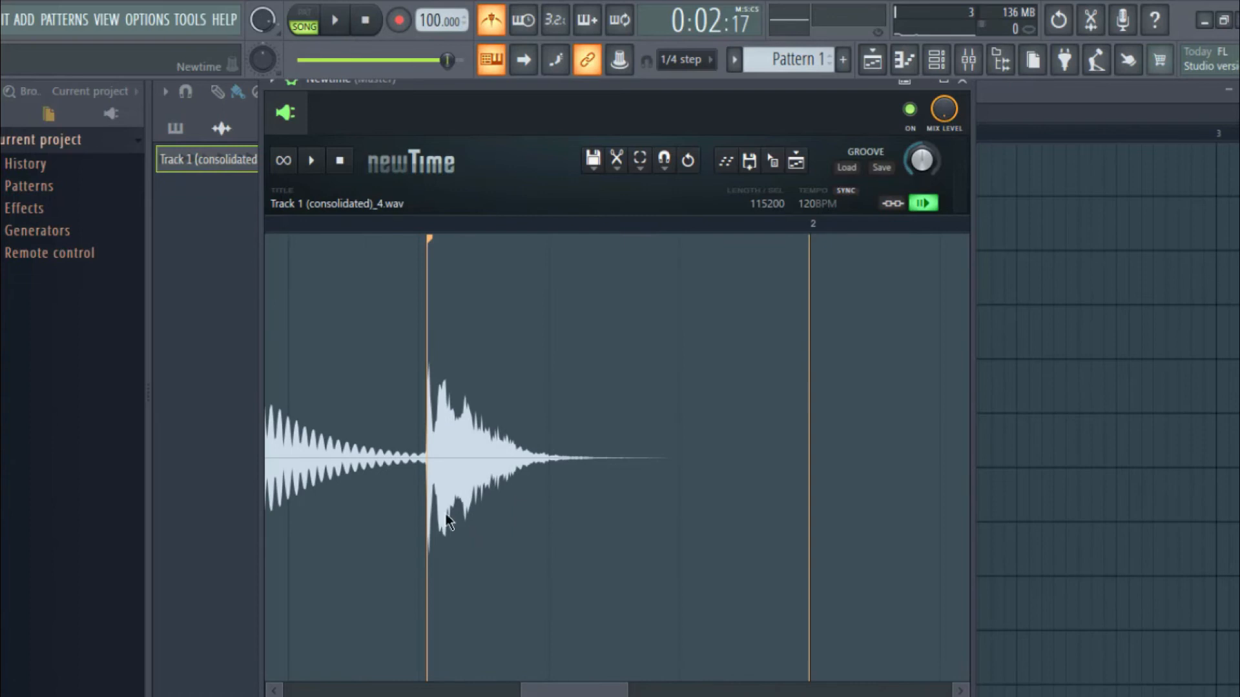
left_click_drag(429, 504, 678, 521)
left_click_drag(617, 680, 567, 690)
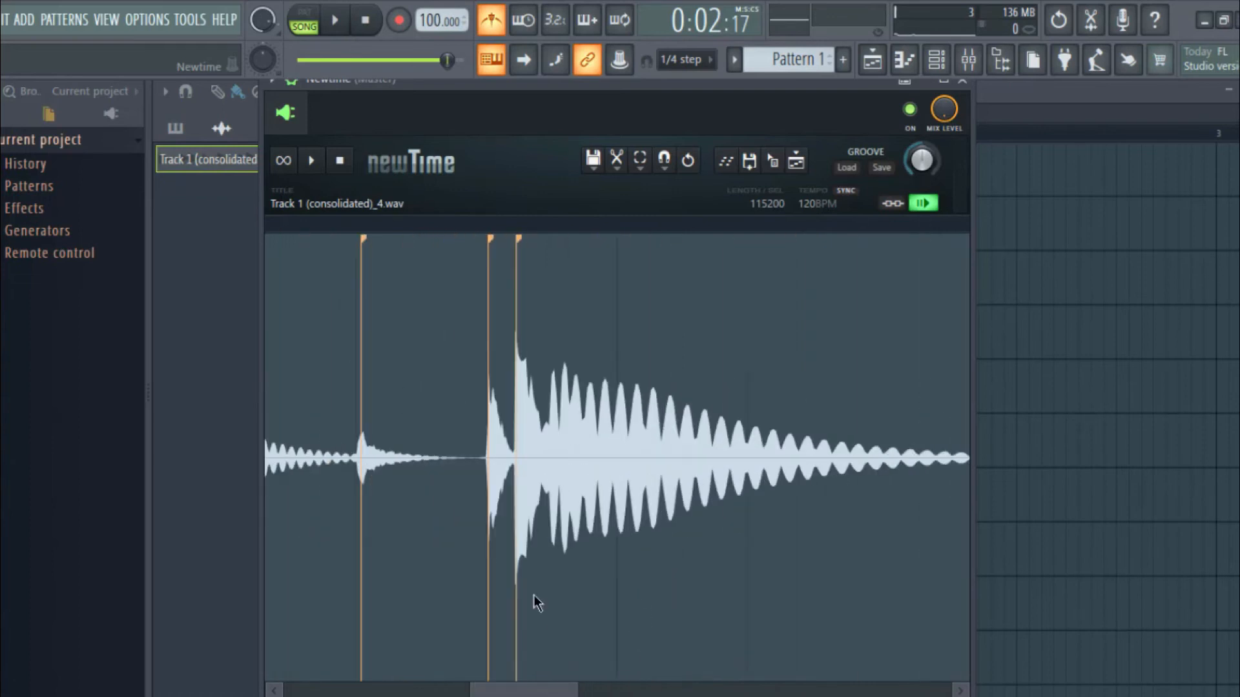
mouse_move(518, 525)
left_mouse_down()
mouse_move(645, 491)
mouse_move(618, 429)
left_mouse_up()
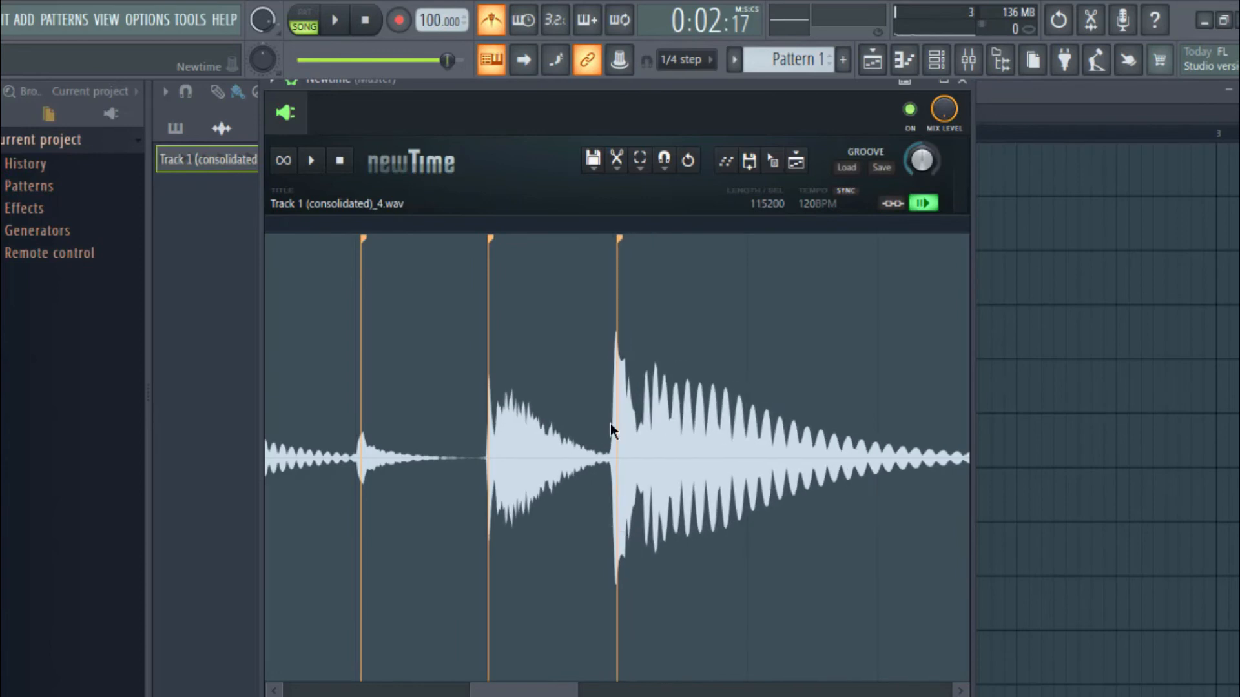
Preview the warped loop and pull the last hit's marker back to an earlier gridline.
scroll(583, 221, "down", 5)
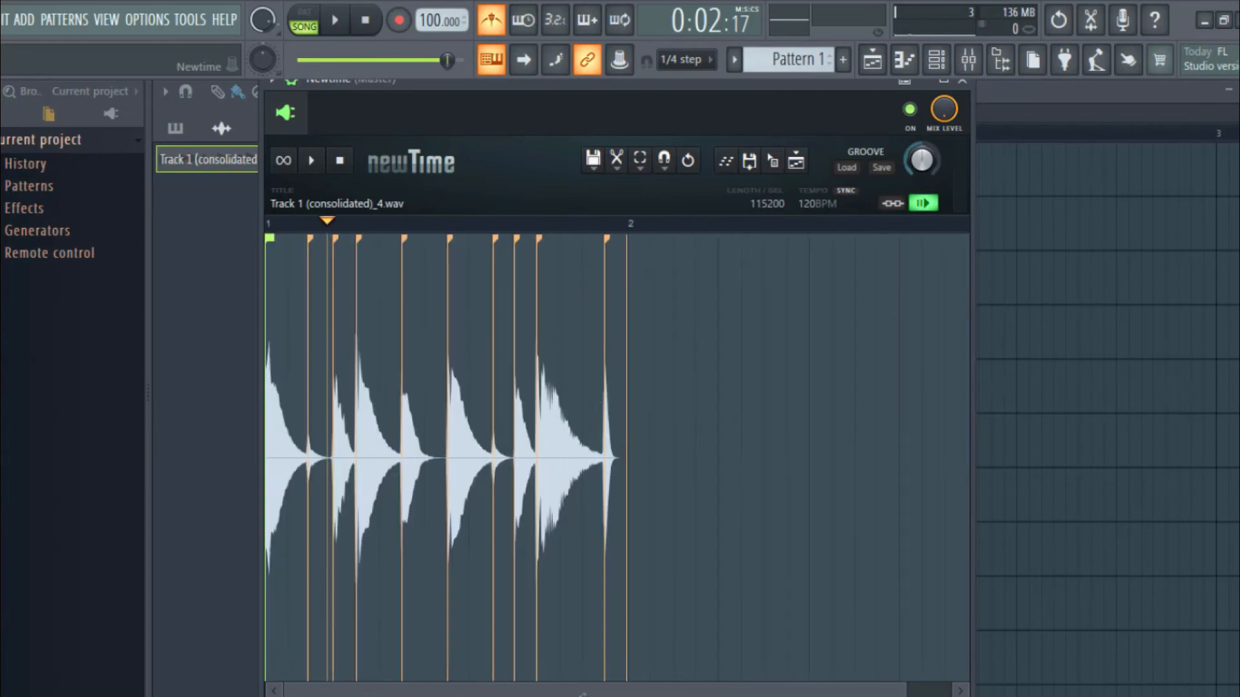
key("space")
key("space")
scroll(590, 236, "up", 2)
left_click_drag(615, 442, 581, 435)
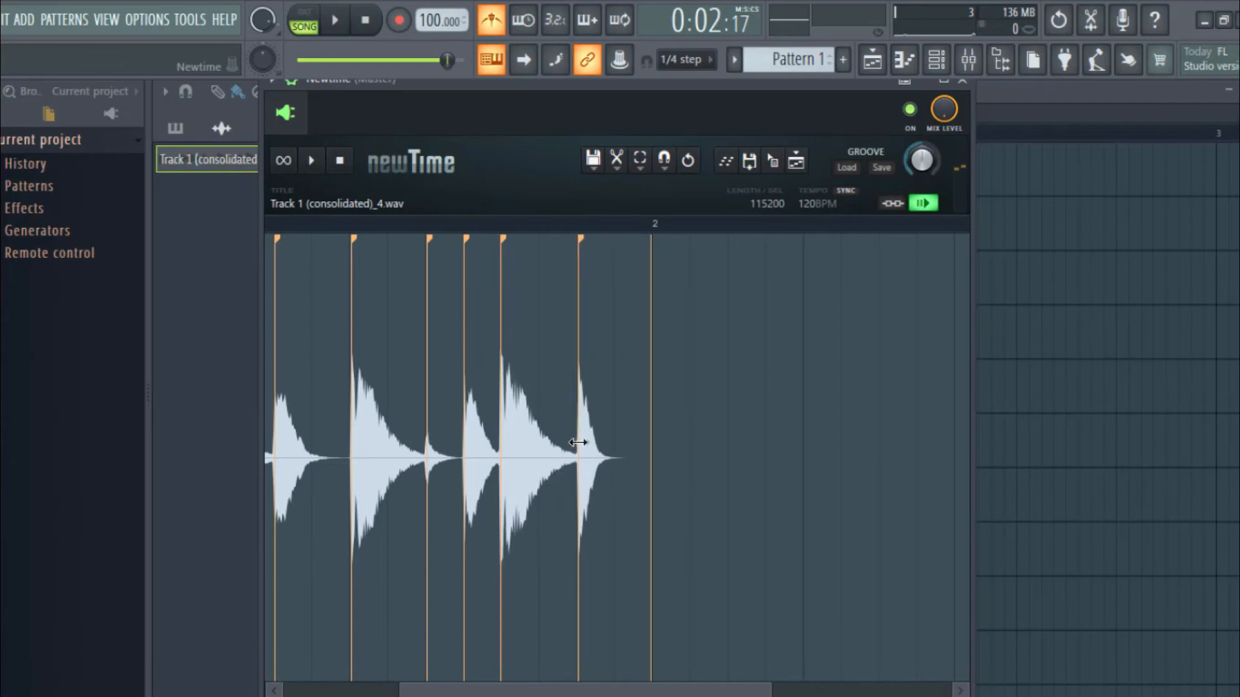
Play the corrected loop in Newtime to check the timing of all hits, and stop it.
key("space")
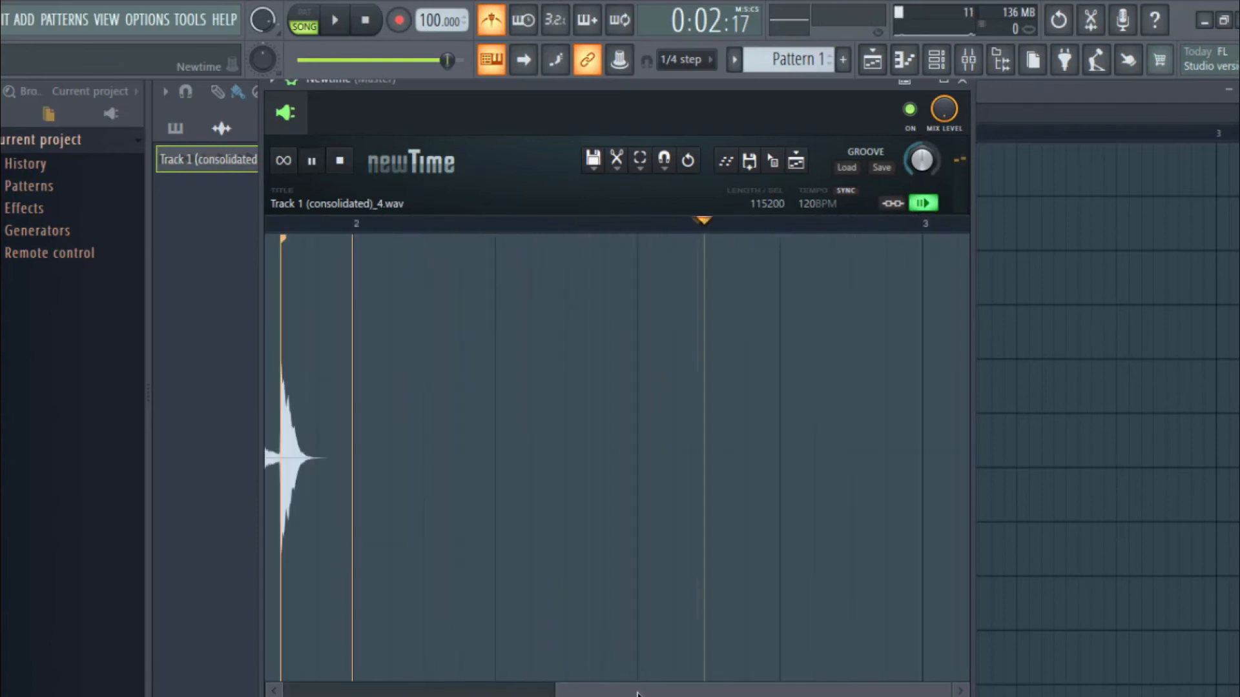
scroll(440, 262, "down", 3)
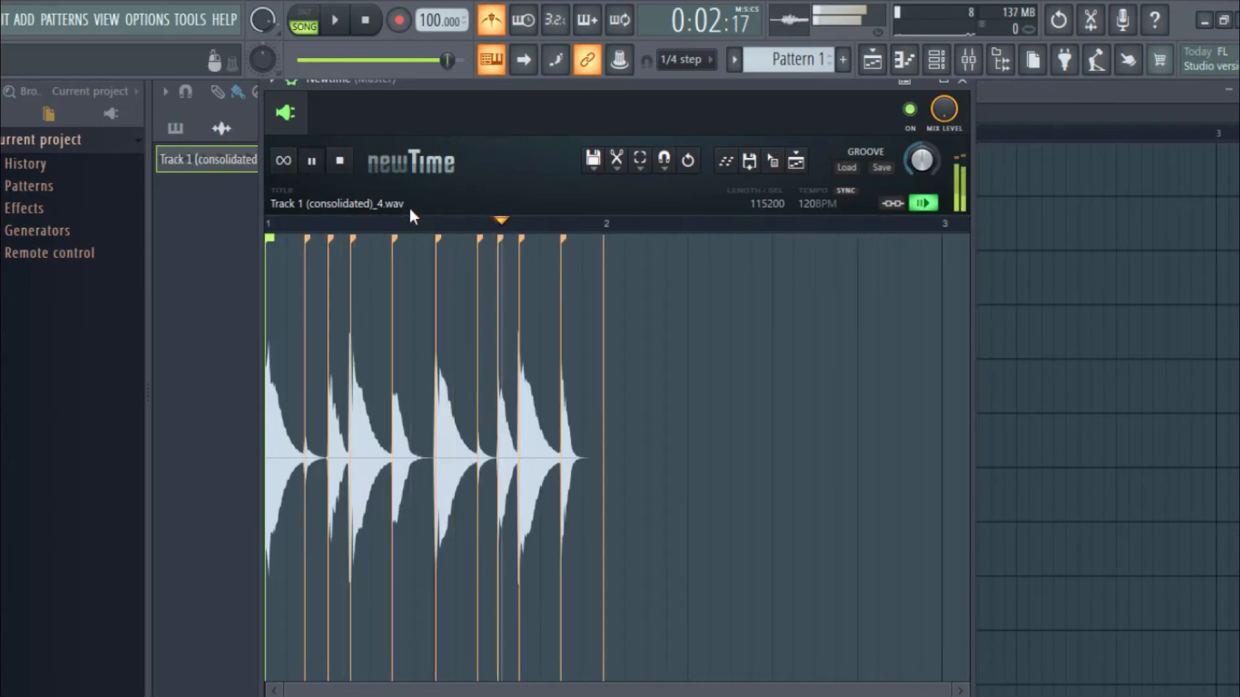
key("space")
Place the warped audio from Newtime on playlist Track 3 at bar 1 and play the arrangement from the start.
left_click_drag(581, 97, 618, 163)
left_click_drag(815, 229, 345, 279)
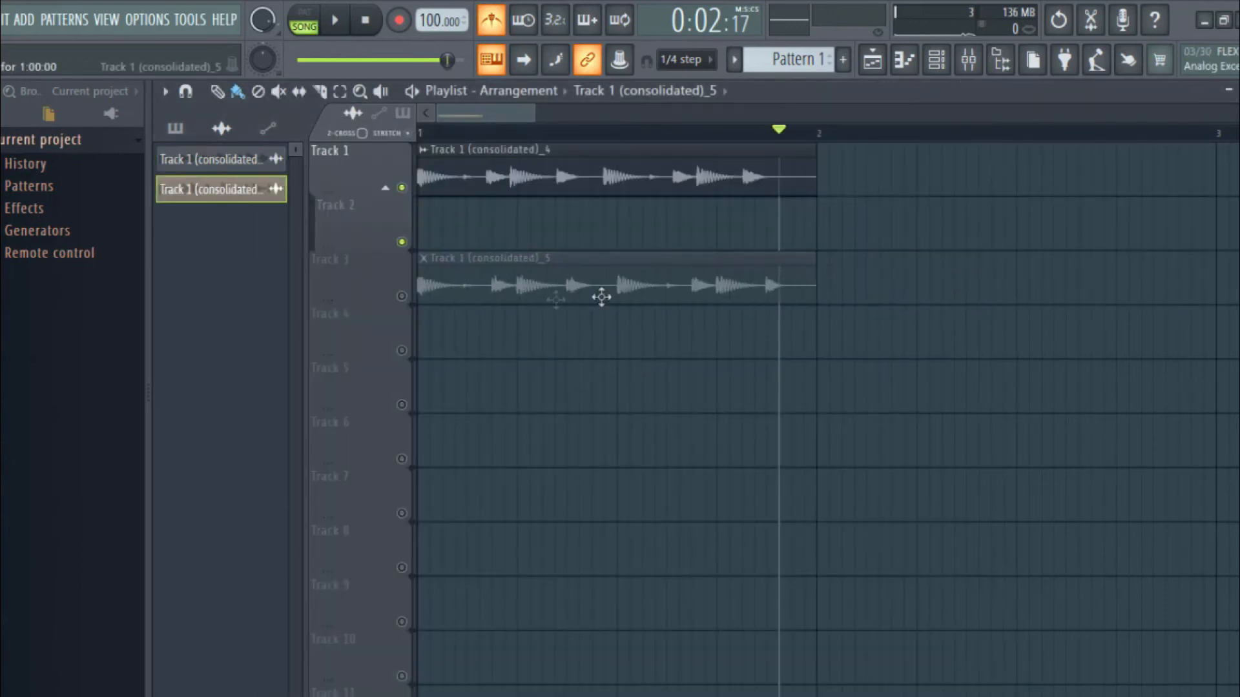
key("space")
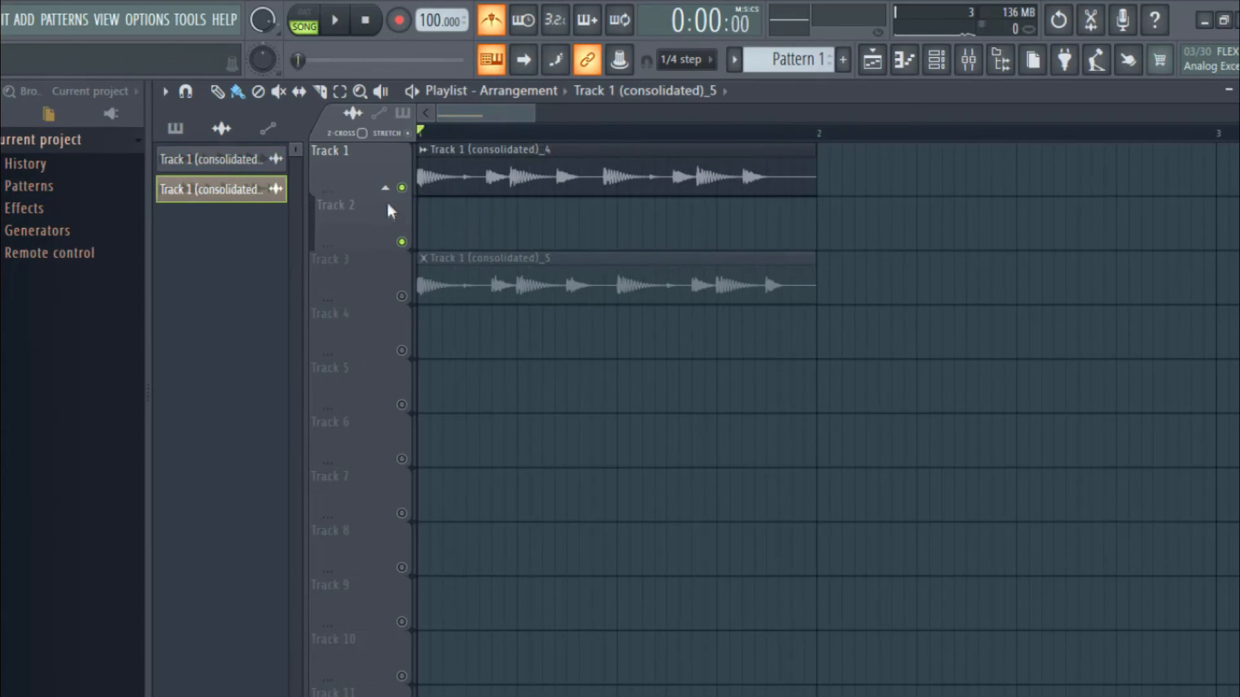
key("space")
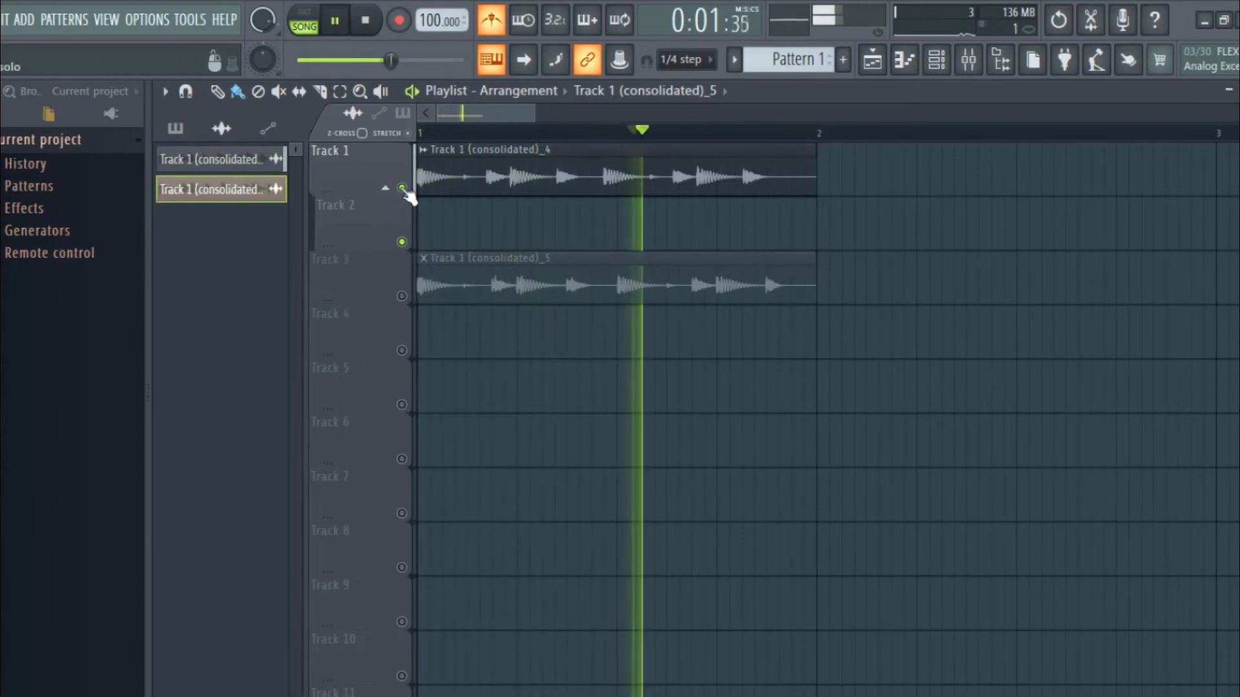
Stop playback, solo Track 3, and play its warped loop from bar 1 before stopping again.
key("space")
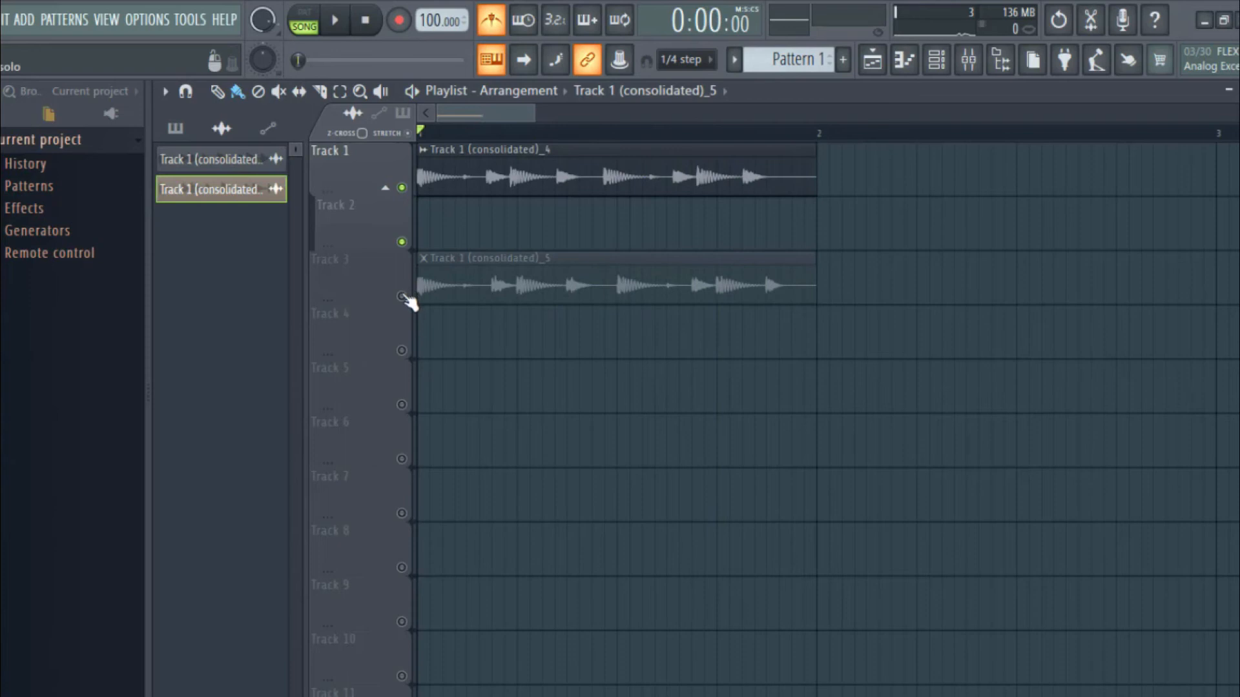
right_click(402, 297)
key("space")
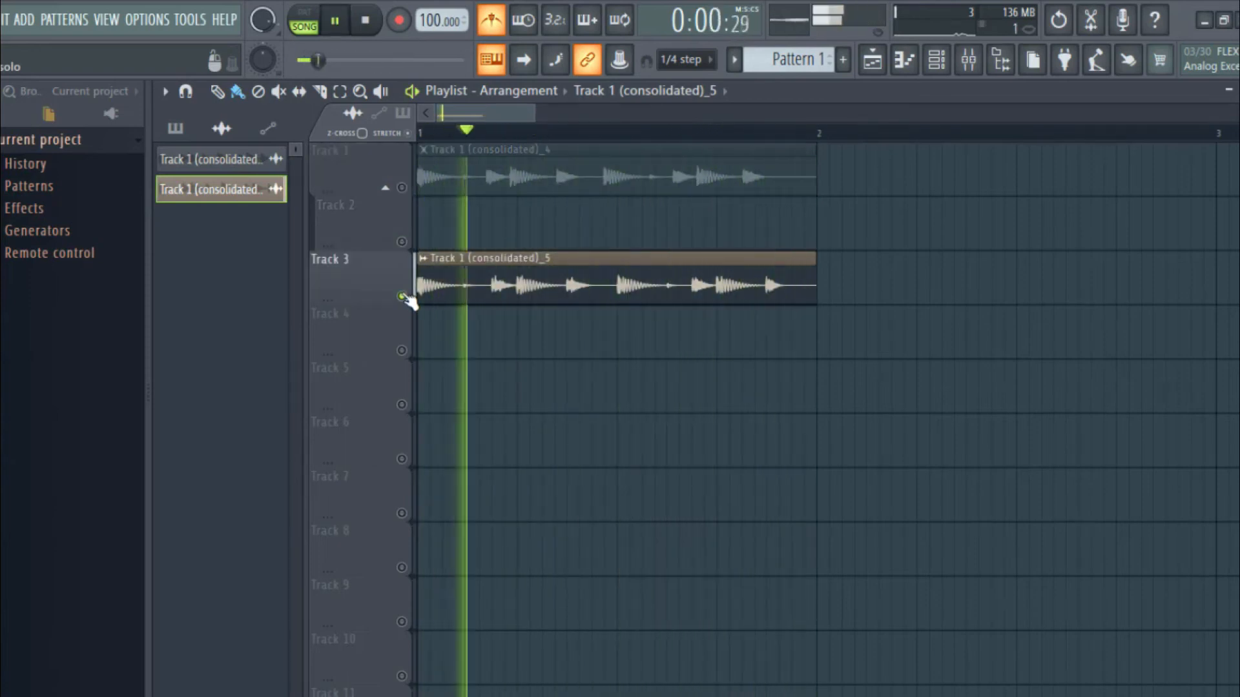
key("space")
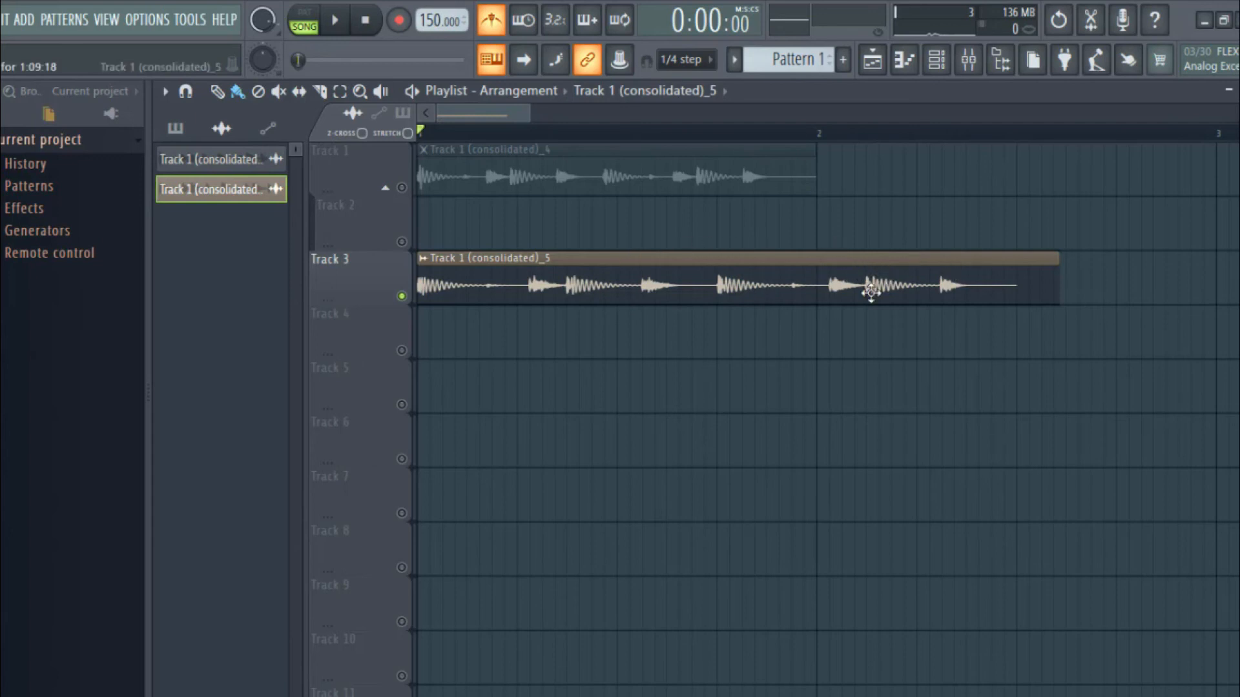
Set the project tempo to 100 BPM and restretch all channels.
right_click(433, 20)
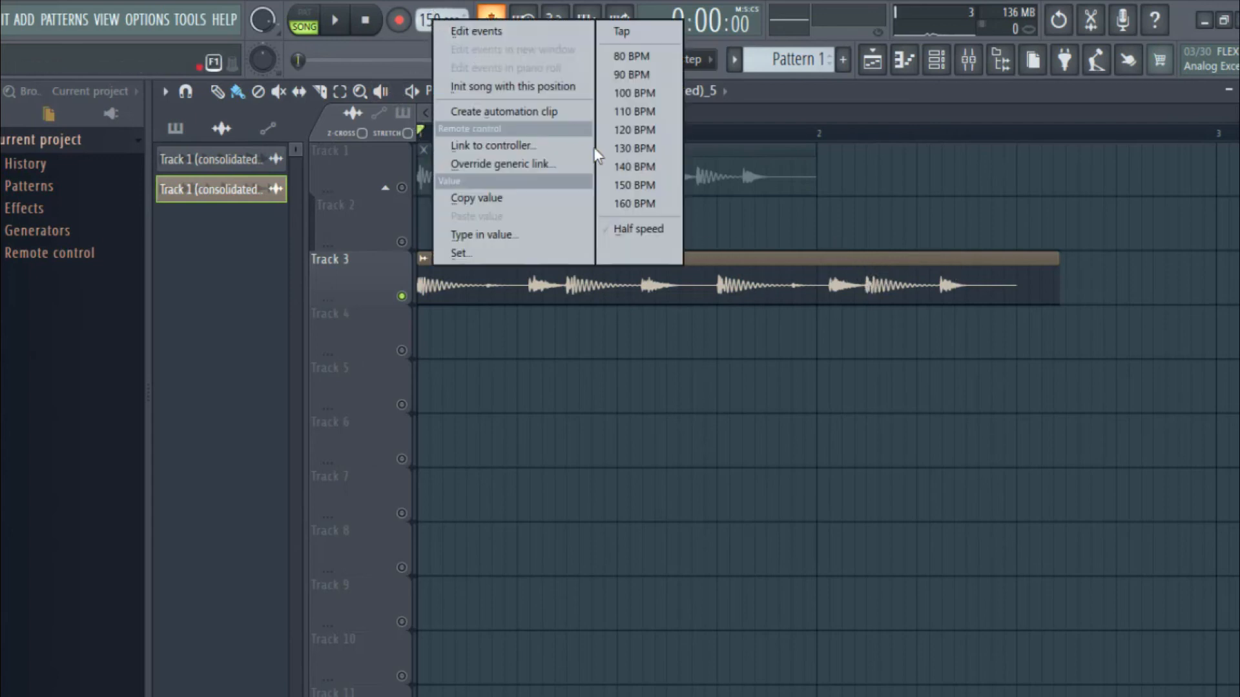
left_click(636, 93)
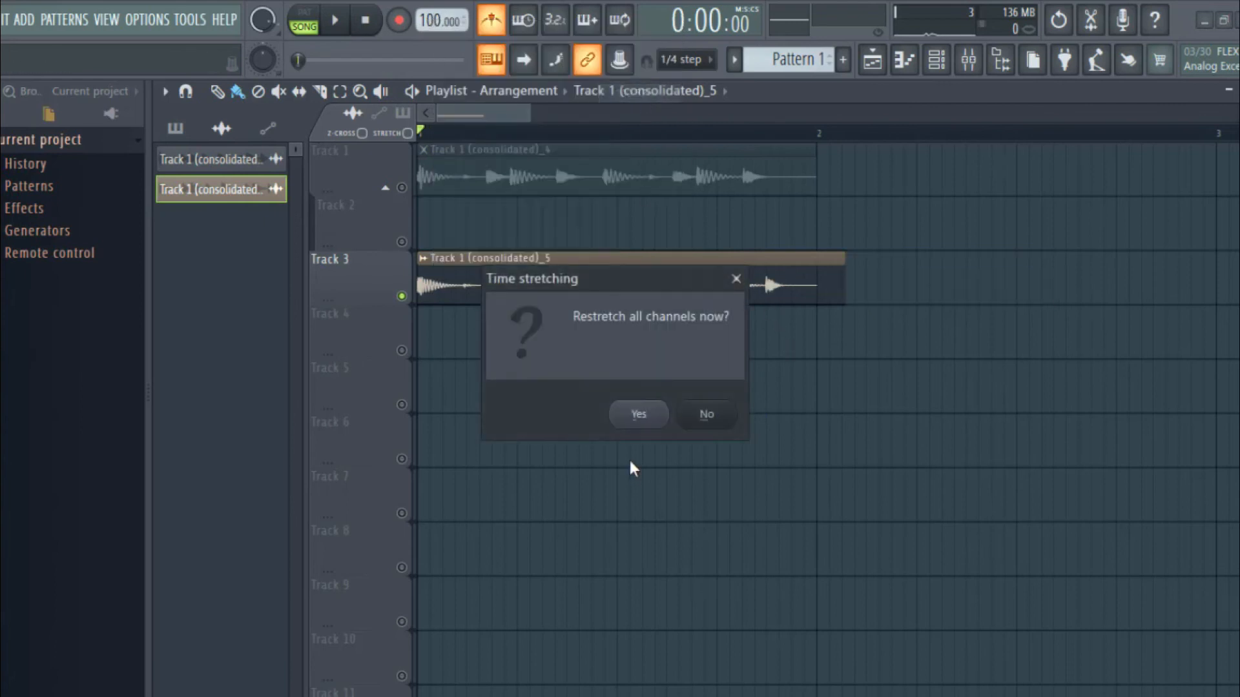
left_click(639, 414)
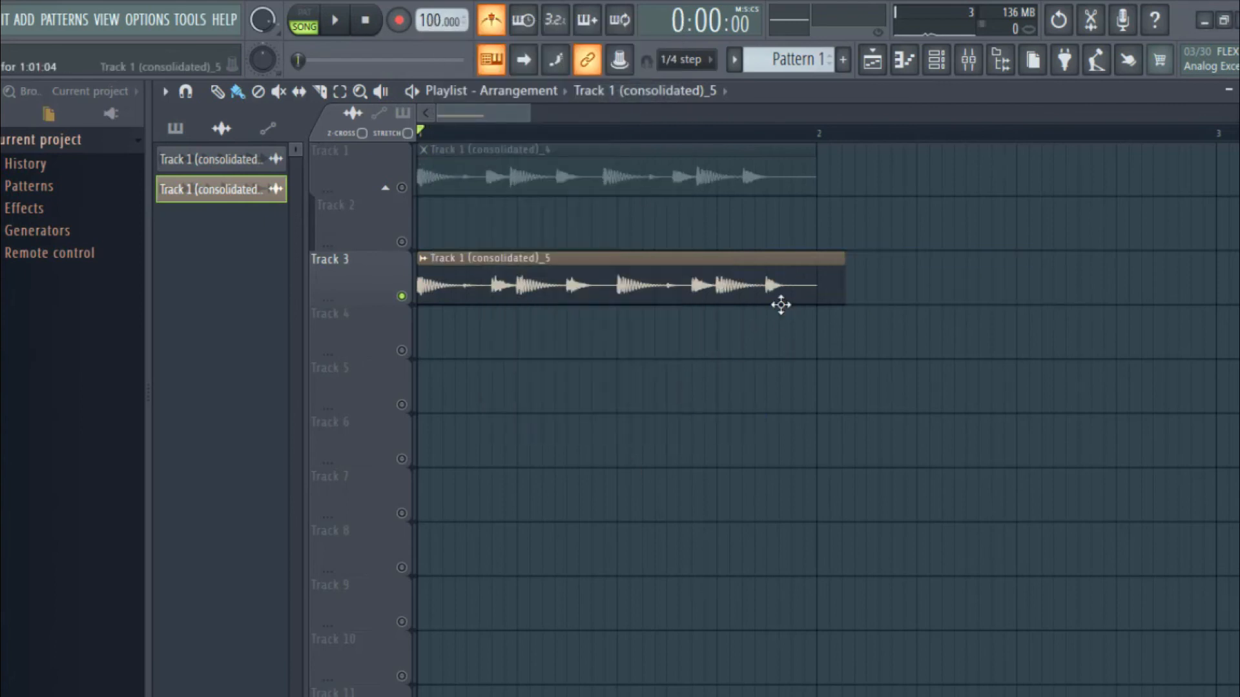
Set the project tempo to 130 BPM and restretch all channels.
right_click(443, 20)
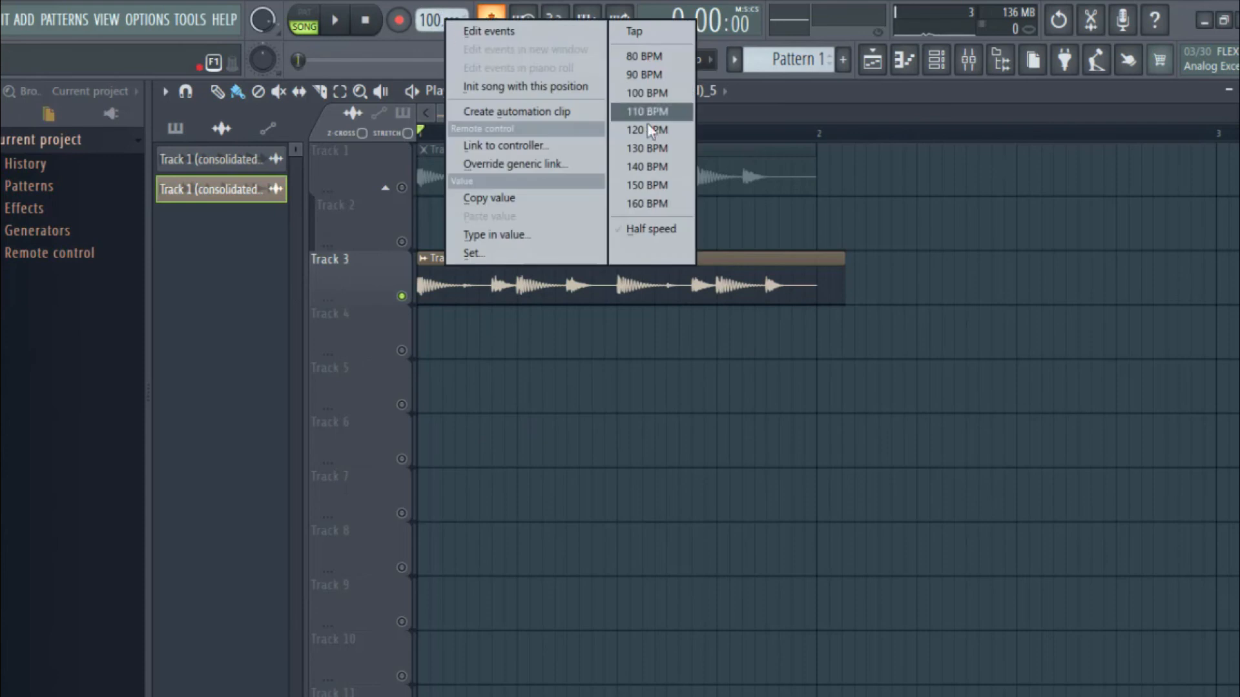
left_click(648, 148)
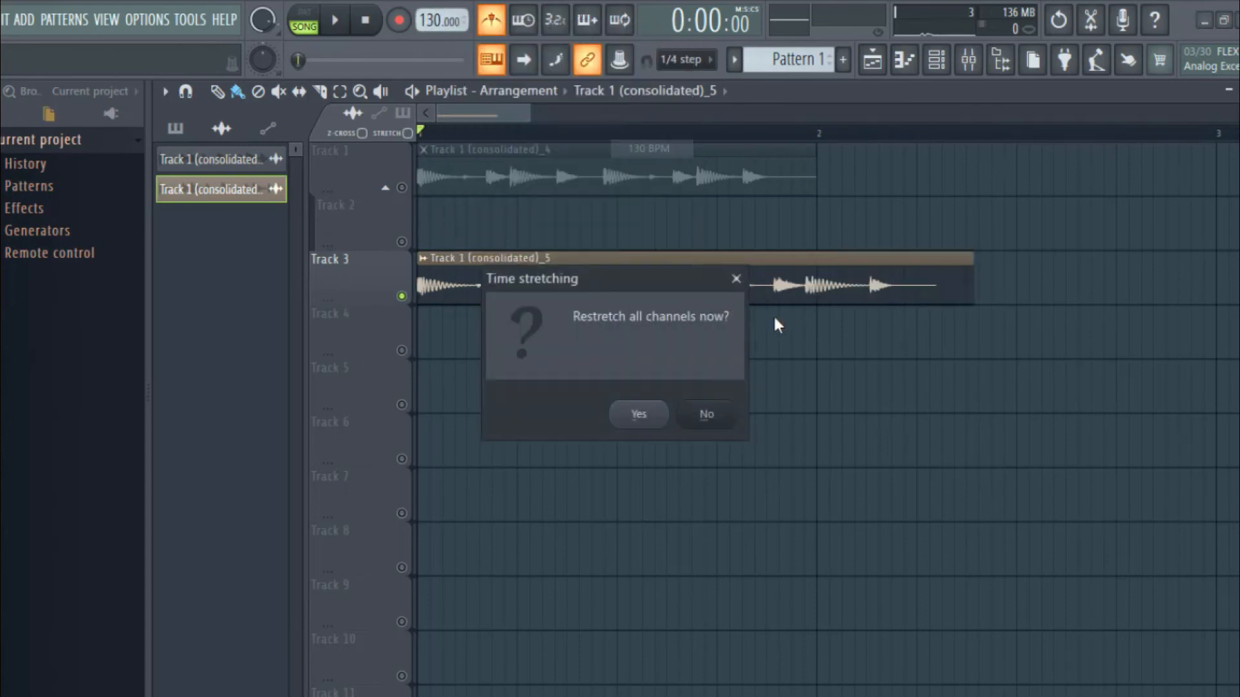
left_click(655, 415)
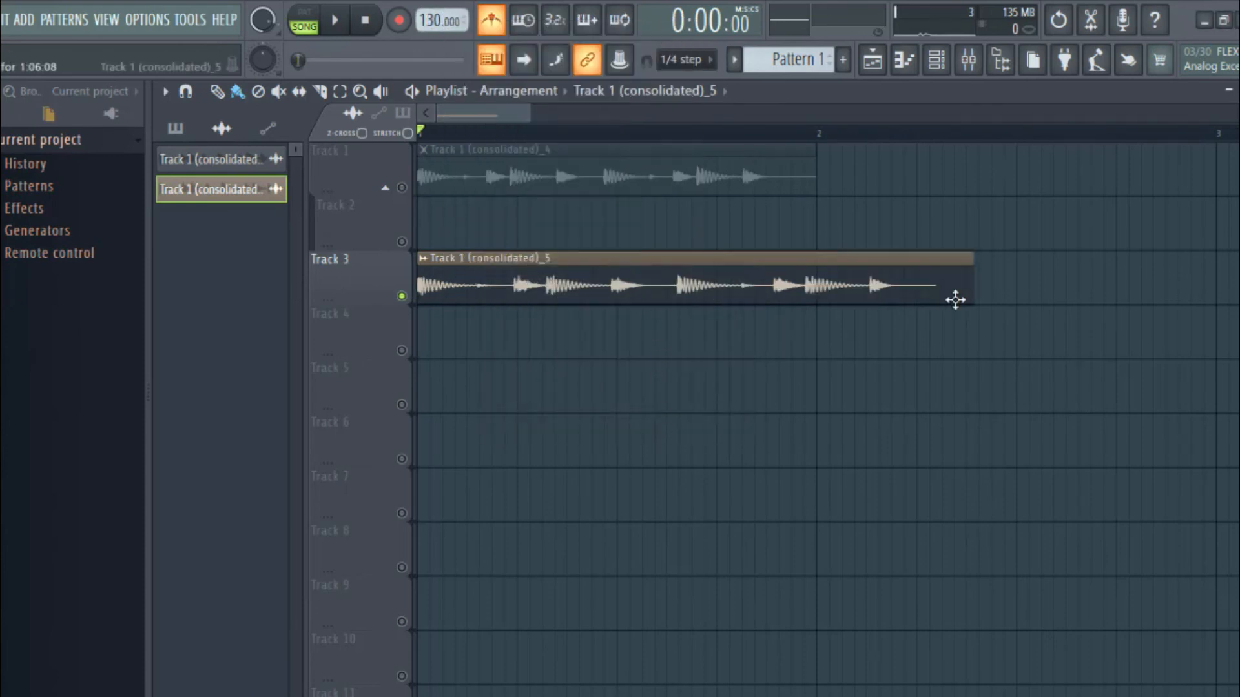
With clip stretching enabled, shorten the Track 3 clip until its audio ends at bar 2, and turn stretching off.
left_click(408, 134)
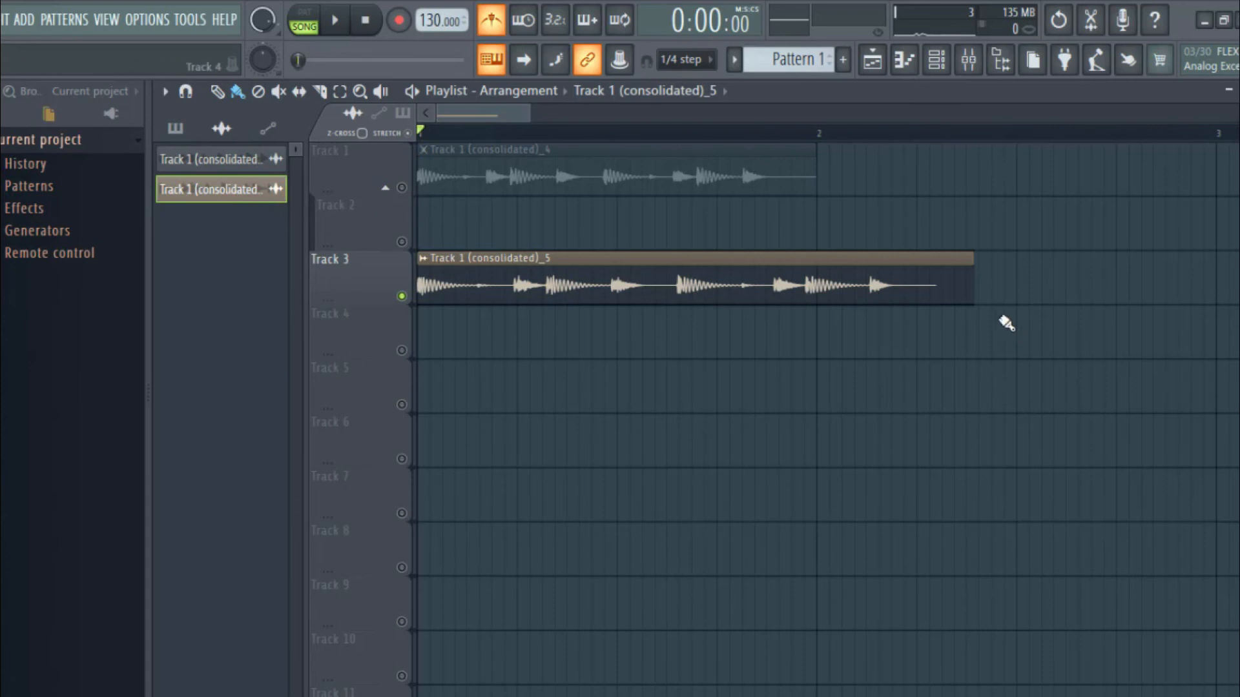
left_click_drag(974, 272, 910, 282)
left_click(408, 135)
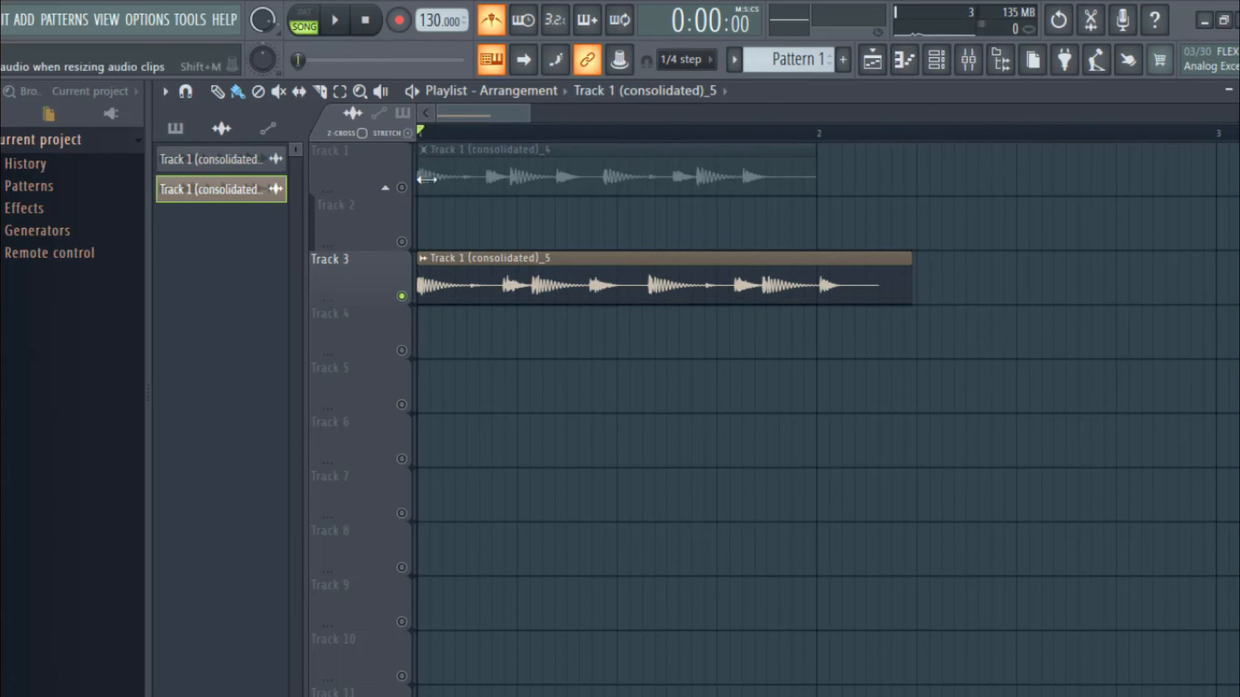
left_click_drag(907, 262, 846, 272)
left_click(408, 133)
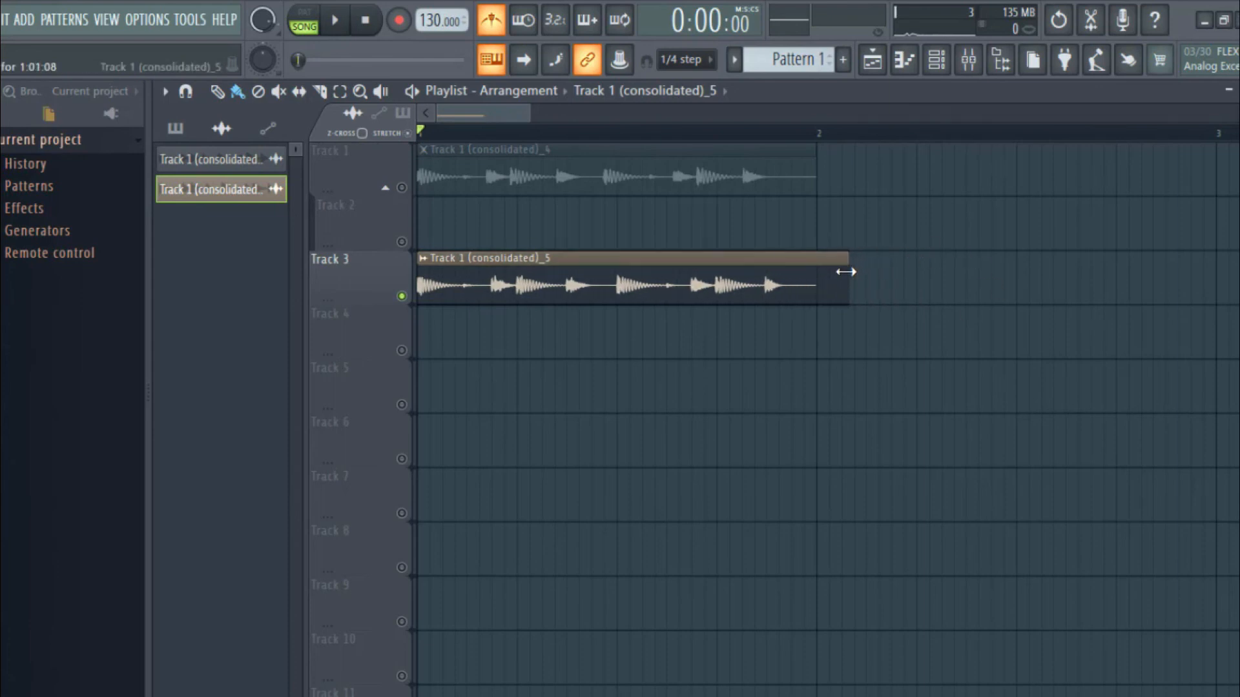
Adjust the time-stretching settings in the channel settings of the Track 3 clip.
double_click(693, 270)
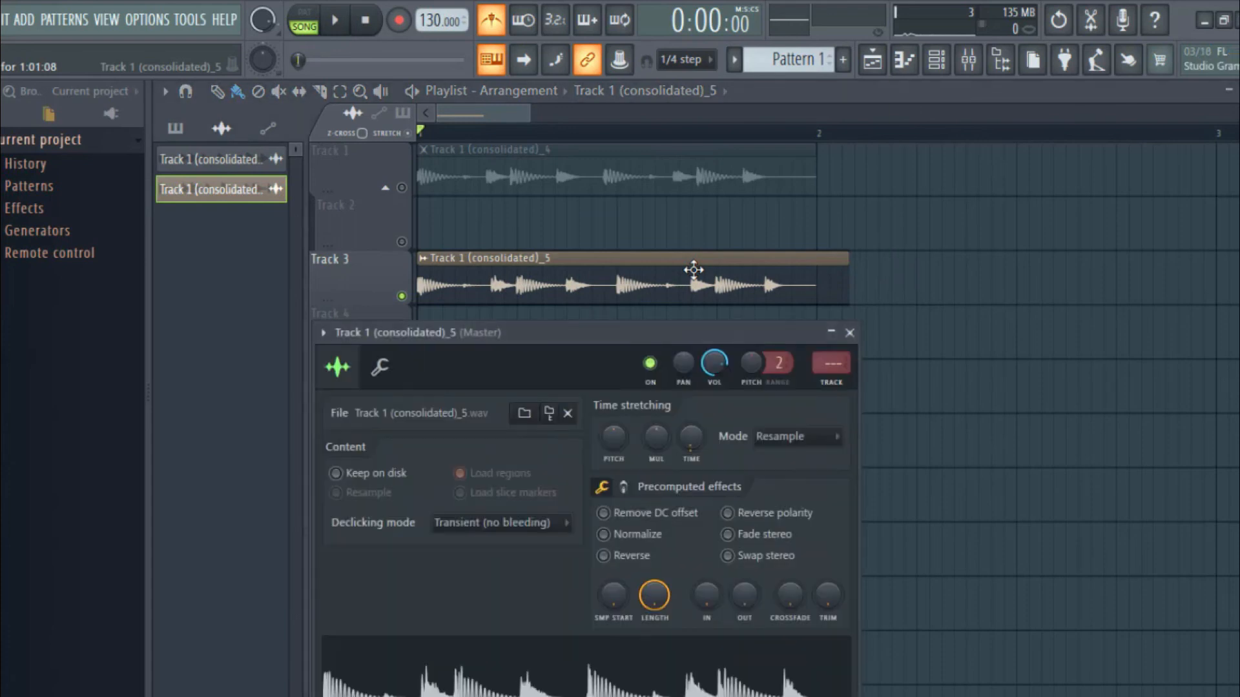
right_click(612, 438)
left_click(636, 446)
Play the stretched Track 3 loop at 130 BPM to check its timing, and stop it.
left_click(450, 133)
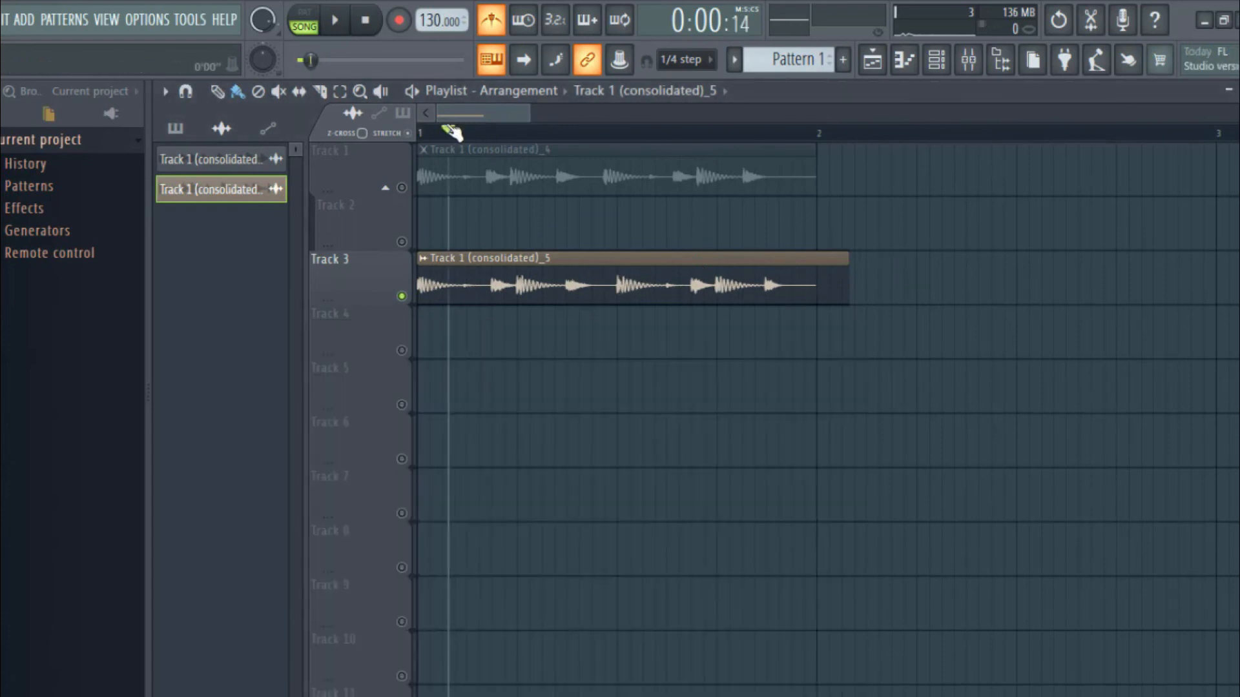
key("space")
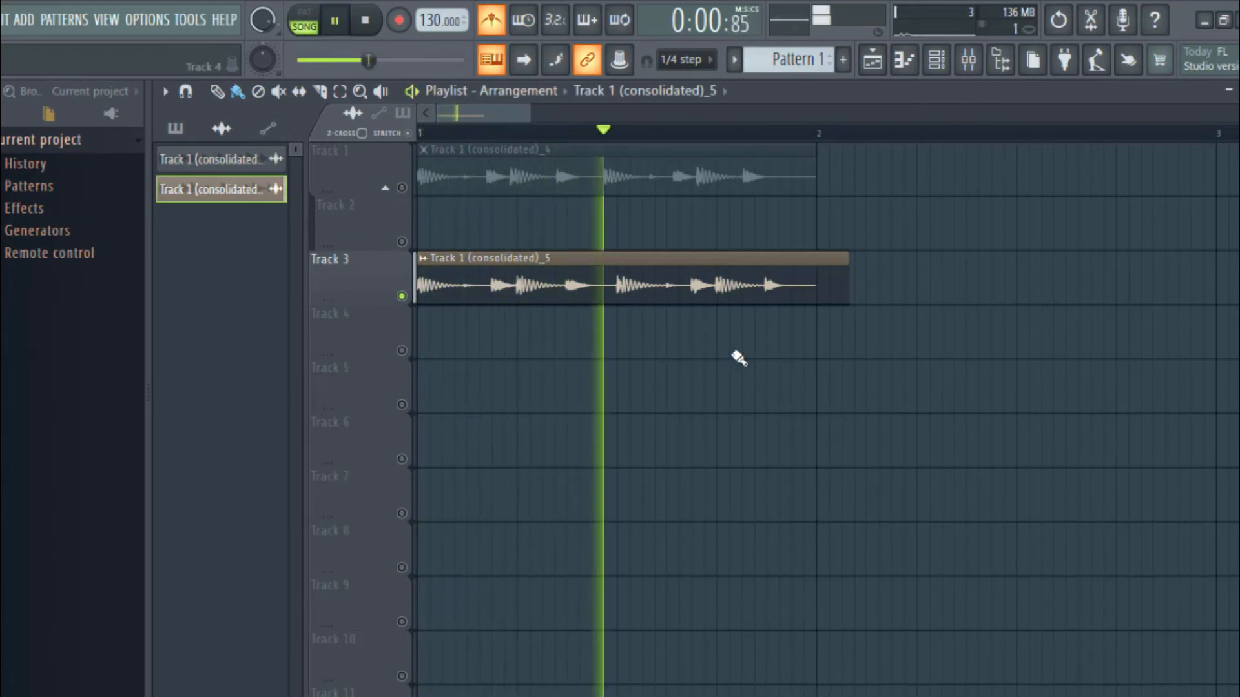
key("space")
Slice off the empty end of the Track 3 clip past bar 2 and preview the trimmed loop.
mouse_move(848, 261)
left_mouse_down()
mouse_move(831, 259)
mouse_move(849, 261)
left_mouse_up()
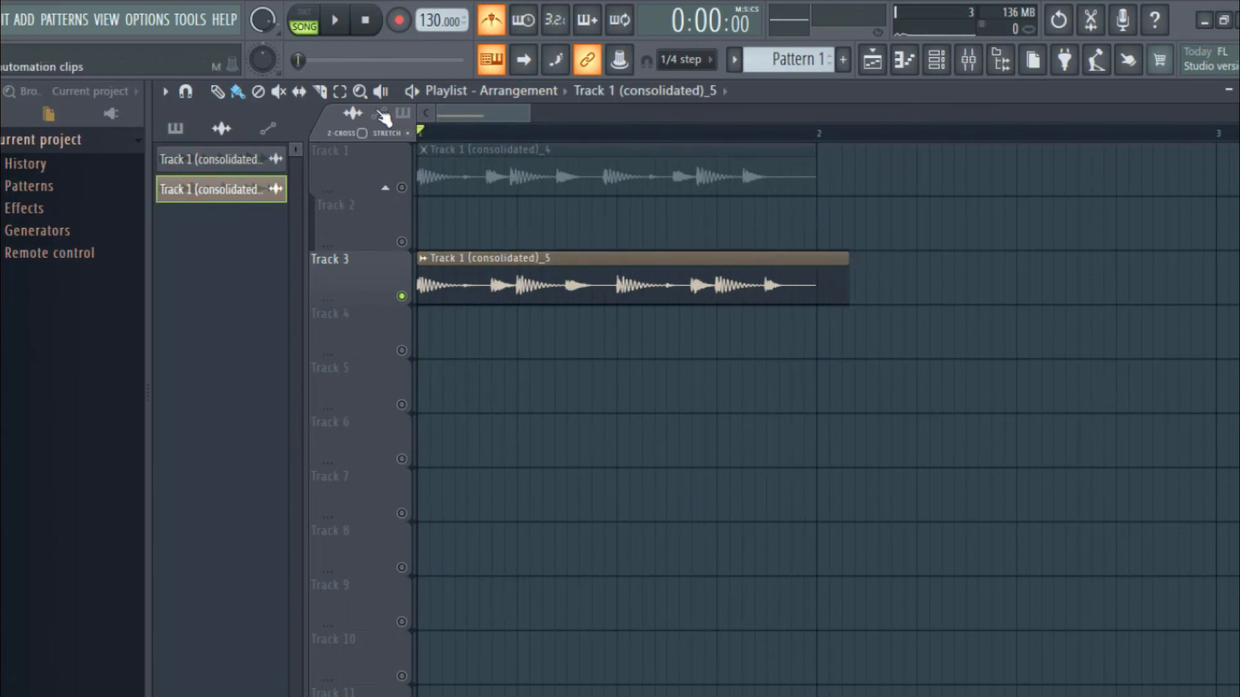
left_click_drag(824, 262, 827, 388)
left_click(335, 29)
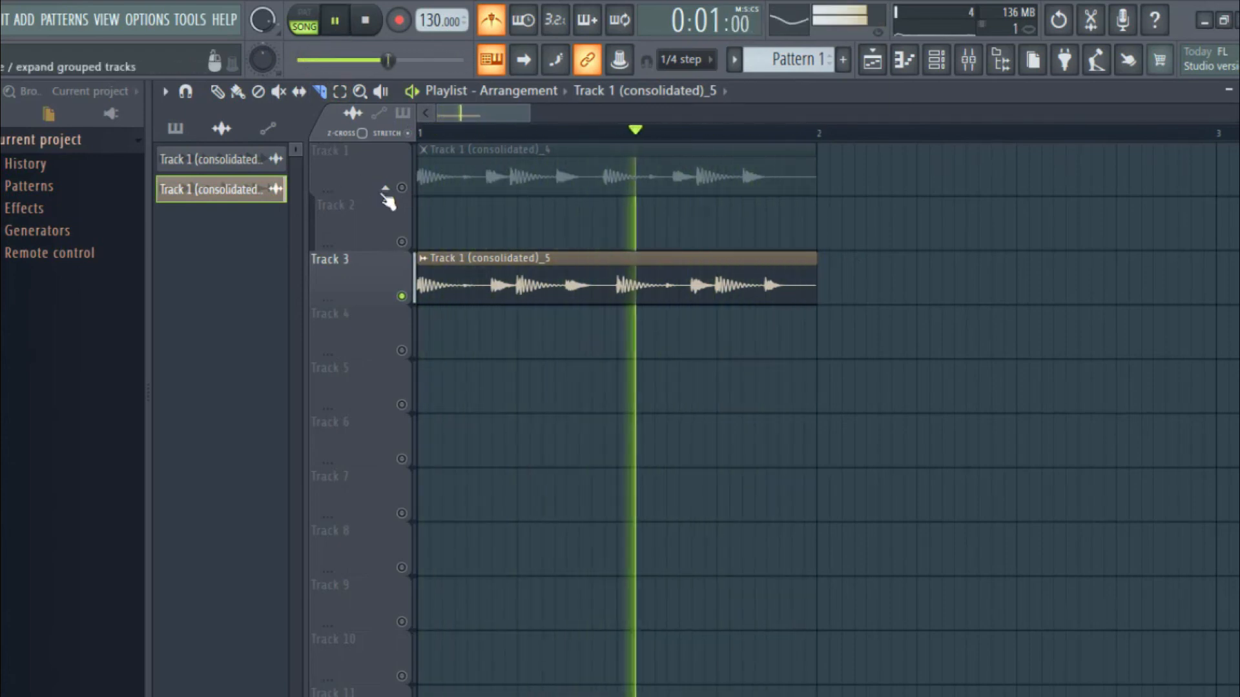
key("space")
Solo and play Track 1 and Track 3 in turn to compare the two loops at 130 BPM.
right_click(402, 187)
key("space")
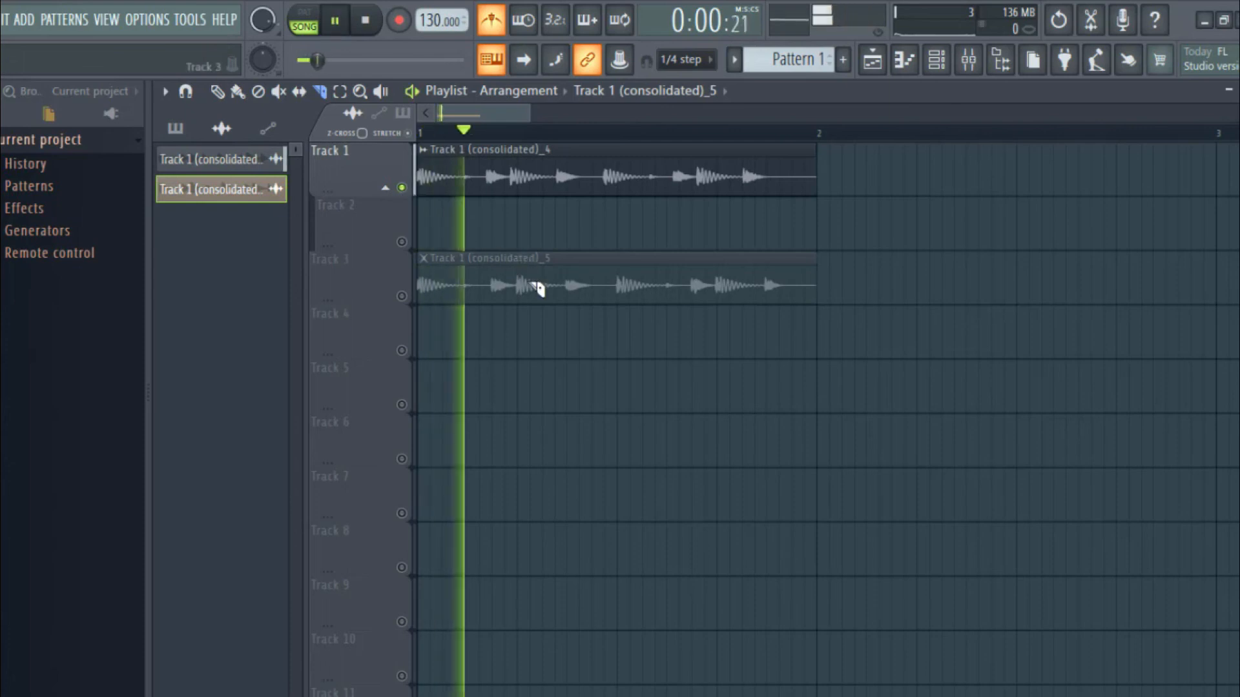
key("space")
right_click(402, 296)
key("space")
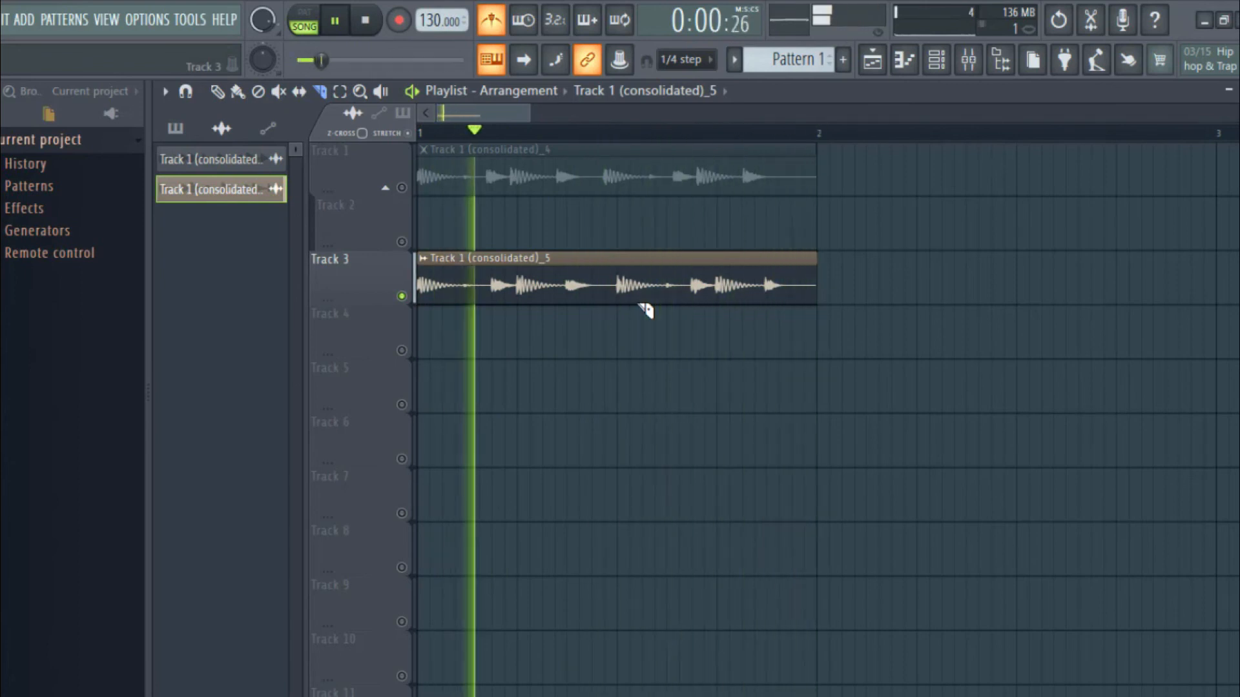
key("space")
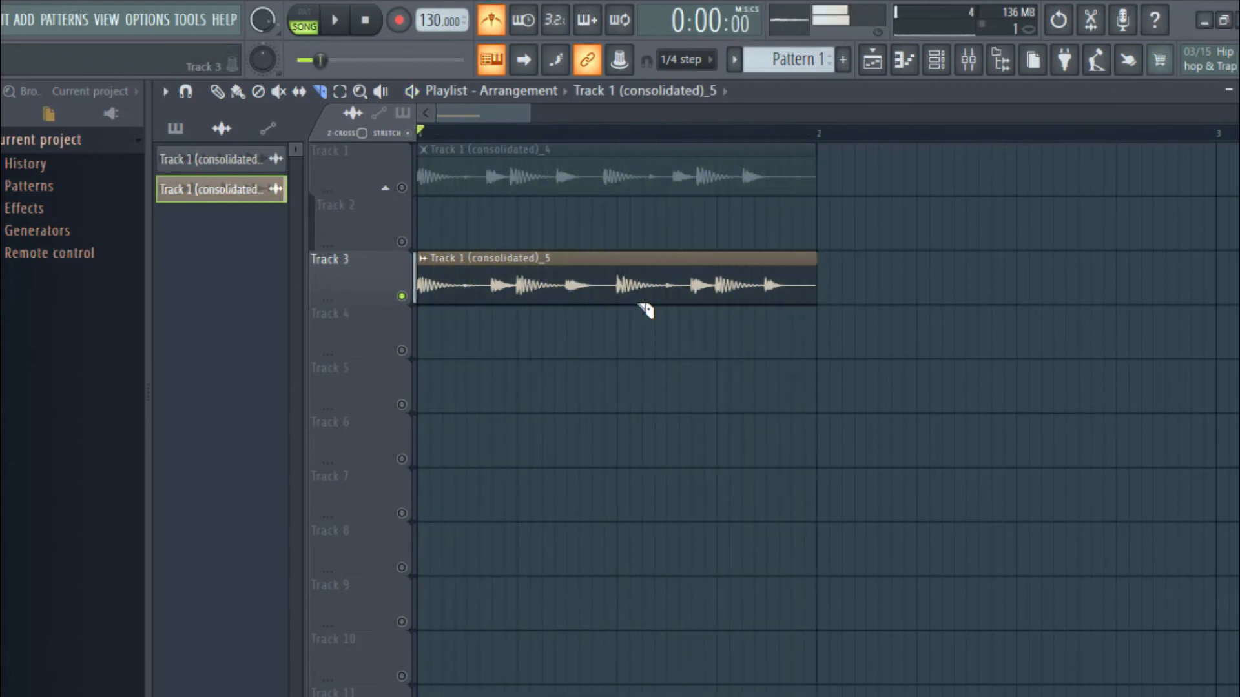